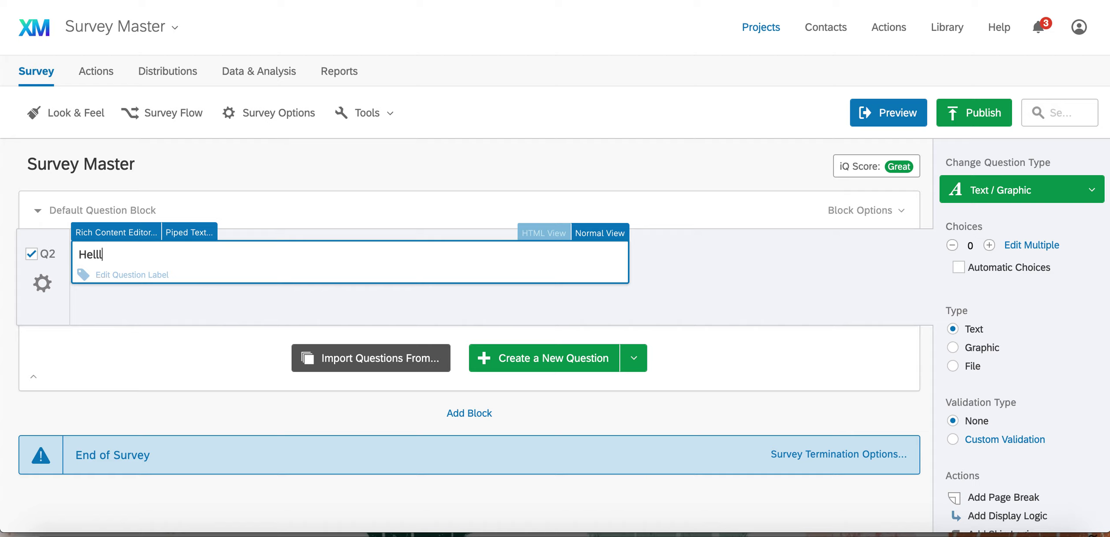
- Write "Hello, I'm from San Diego, California" as the text of question Q2
key(BackSpace)
text(o)
key(BackSpace)
key(BackSpace)
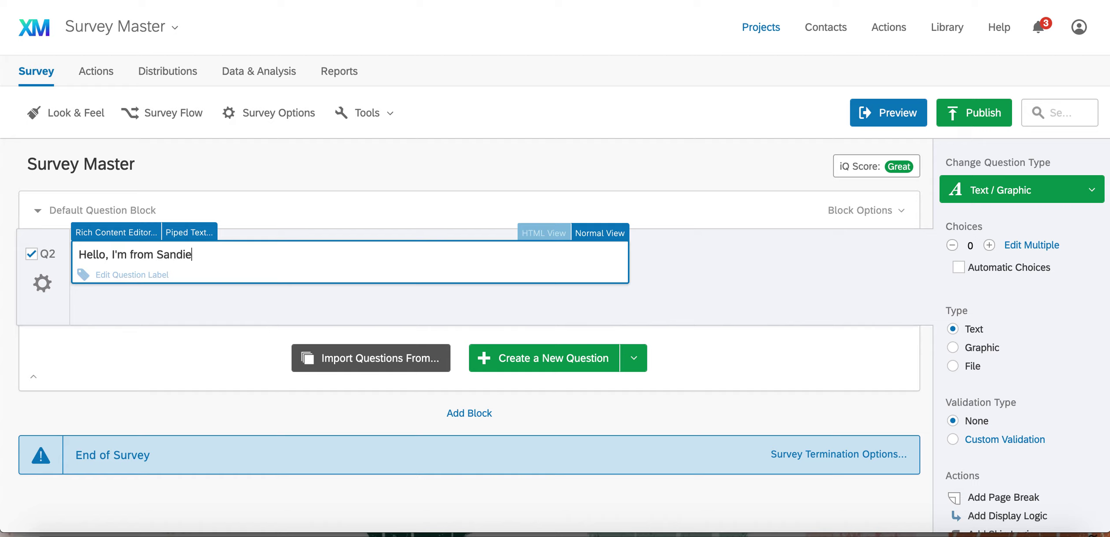
key(BackSpace)
key(BackSpace)
key(BackSpace)
text(go)
click(178, 256)
key(BackSpace)
text(n)
click(217, 251)
click(216, 255)
text(Ca)
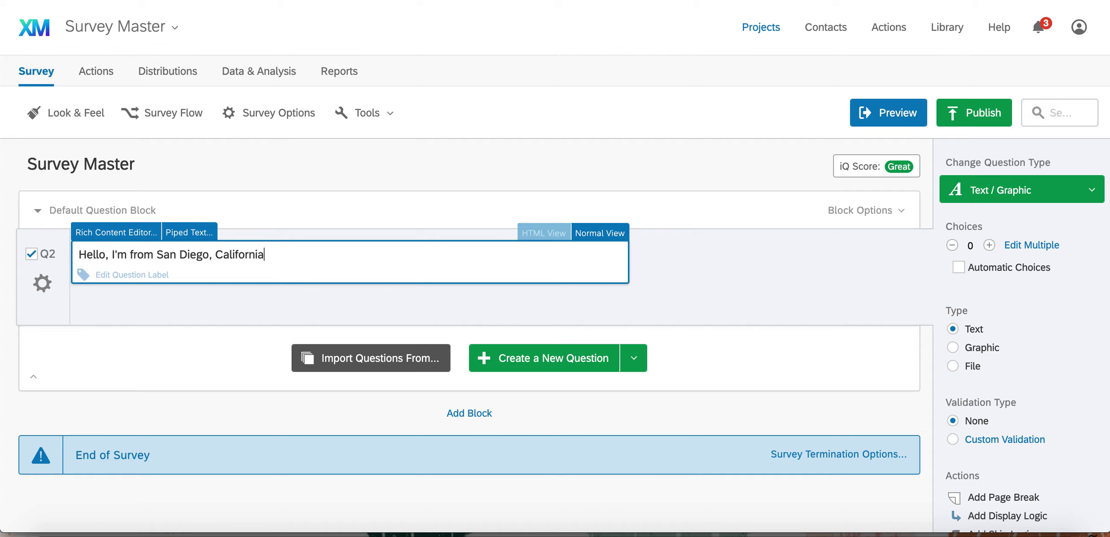
- Add a Matrix Table question below the introductory text and set its number of scale points to 5
click(633, 358)
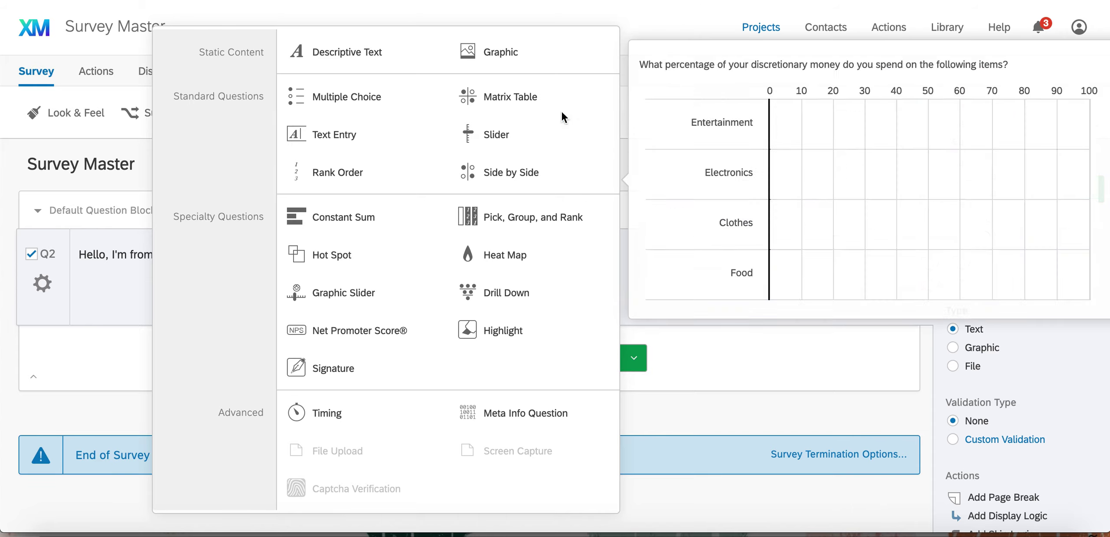
click(550, 94)
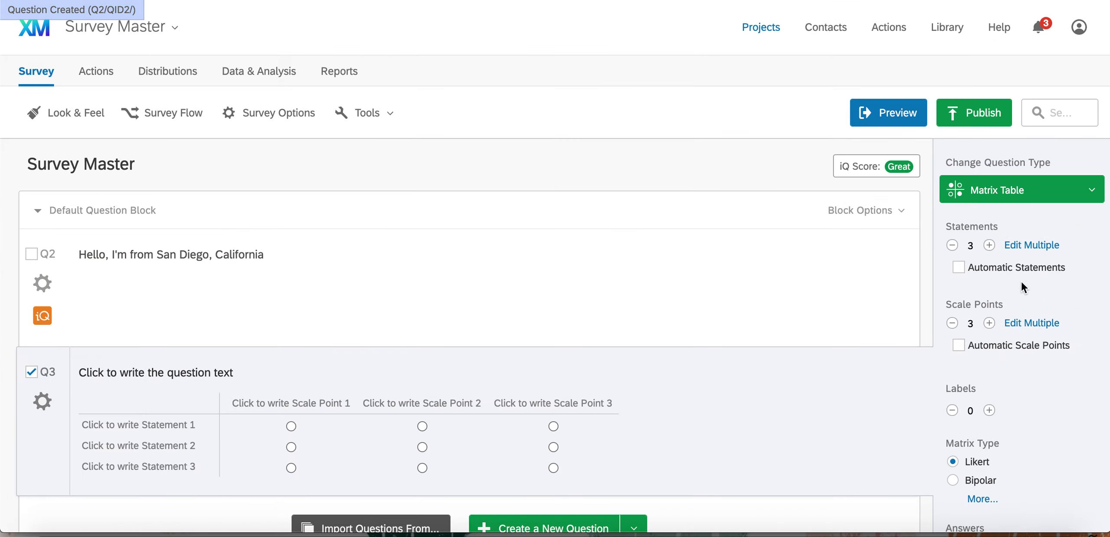
click(989, 323)
click(988, 323)
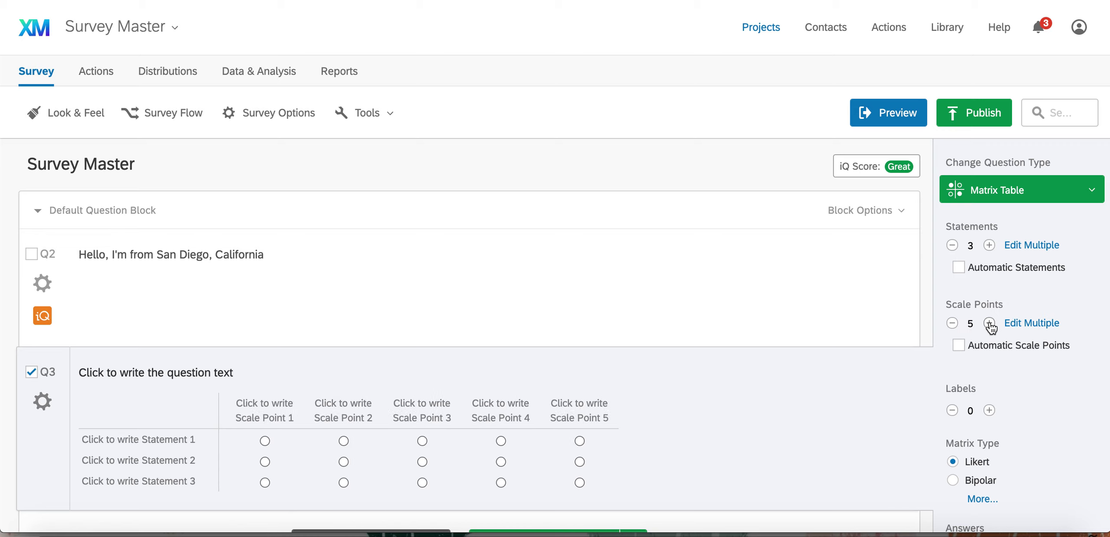
- Reduce the matrix question to 2 statements and turn on automatic scale points
click(952, 245)
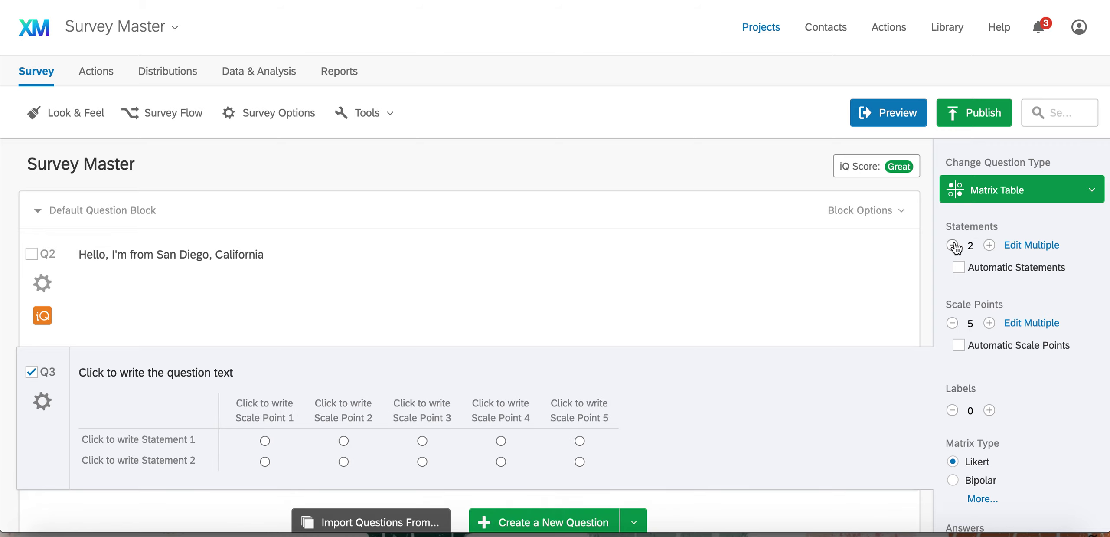
scroll(955, 247, down, 3)
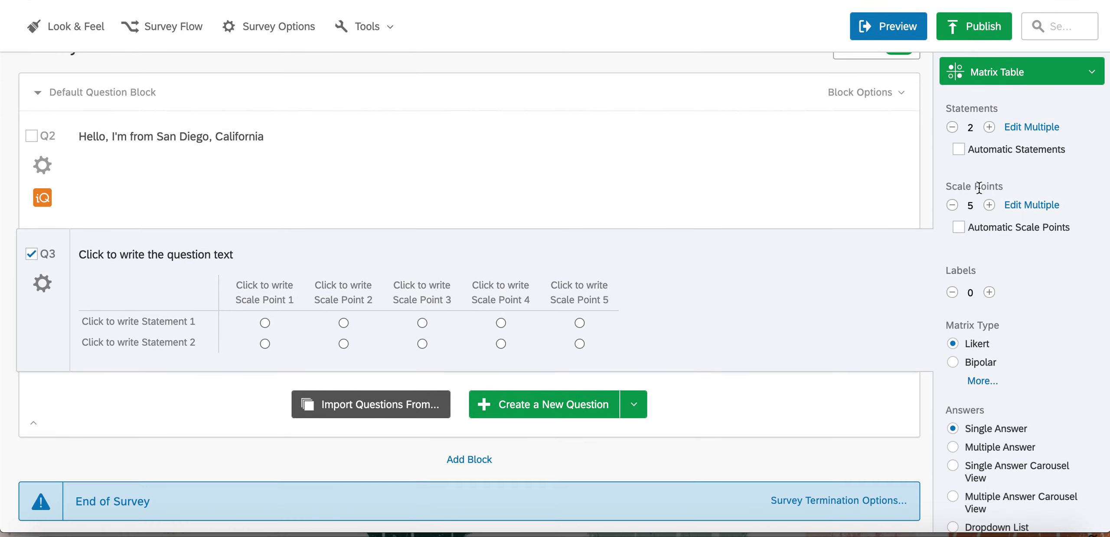
click(958, 228)
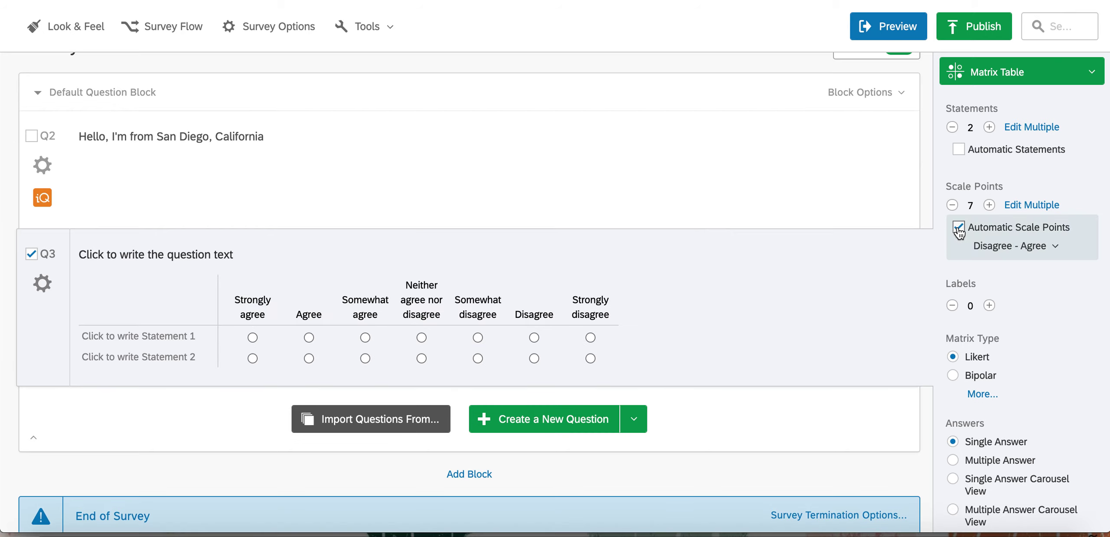
- Replace the matrix's first statement placeholder with "sunset cliffs has the best sunsets during the summer"
scroll(295, 367, down, 1)
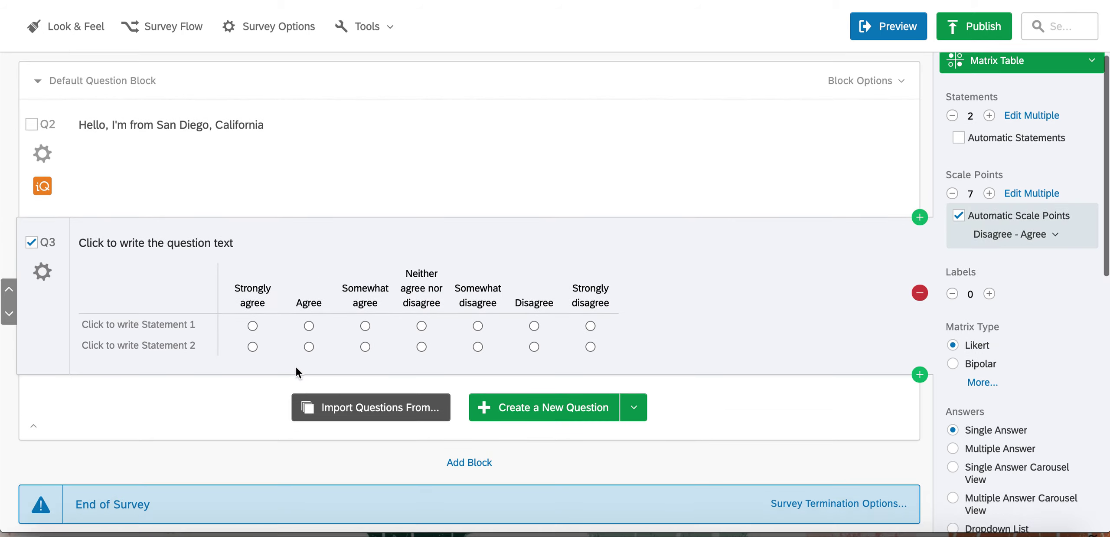
click(177, 301)
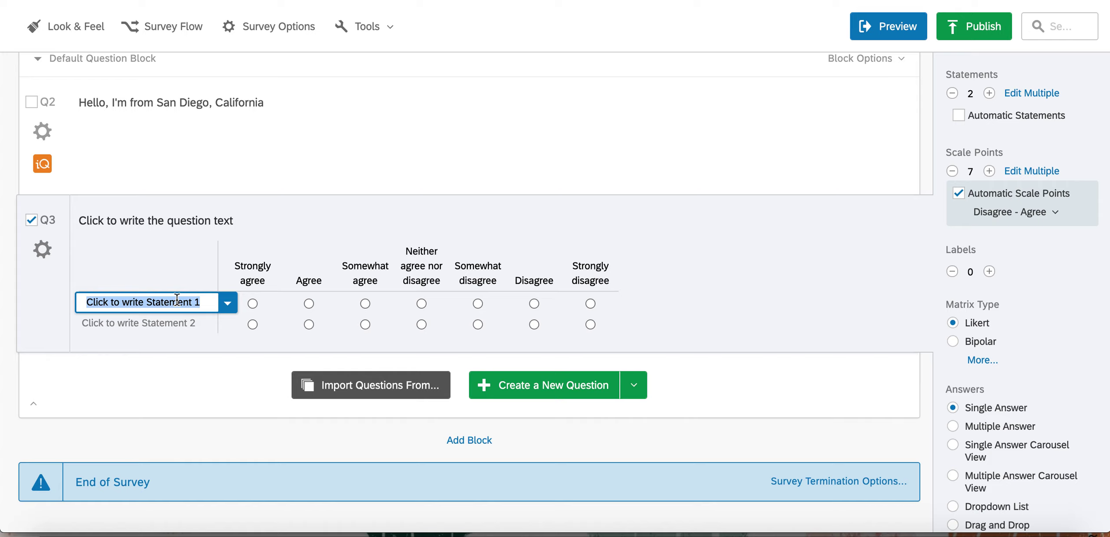
text(sun ses)
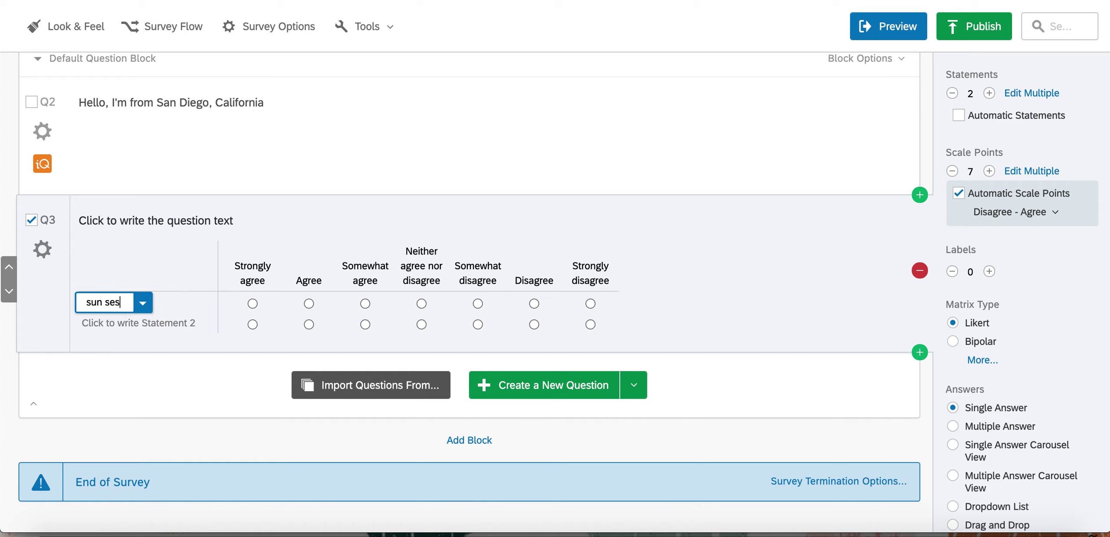
text(t cliffs)
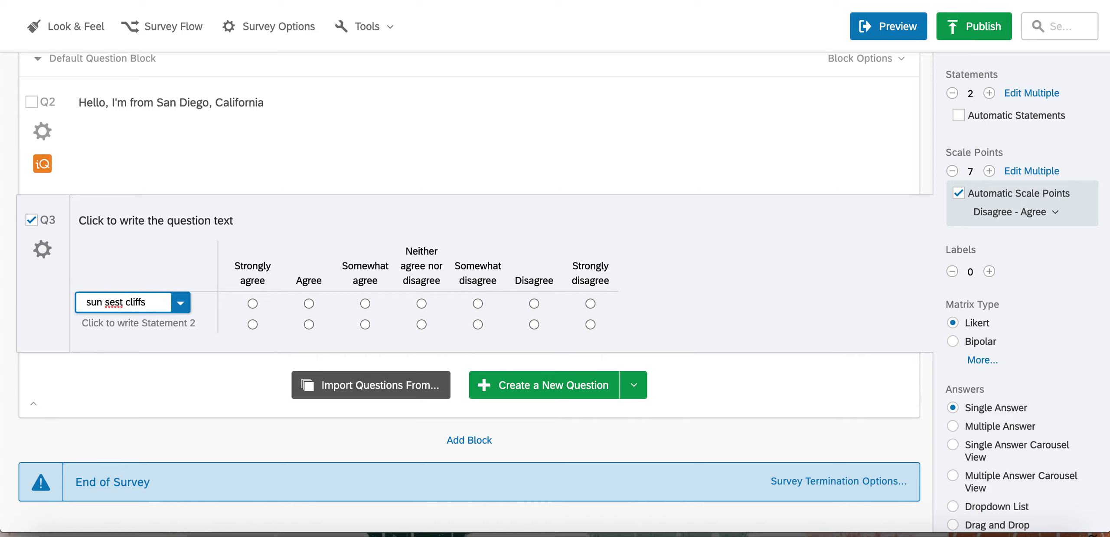
key(BackSpace)
key(BackSpace)
key(BackSpace)
key(BackSpace)
key(BackSpace)
key(BackSpace)
key(BackSpace)
key(BackSpace)
key(BackSpace)
key(BackSpace)
key(BackSpace)
key(BackSpace)
key(BackSpace)
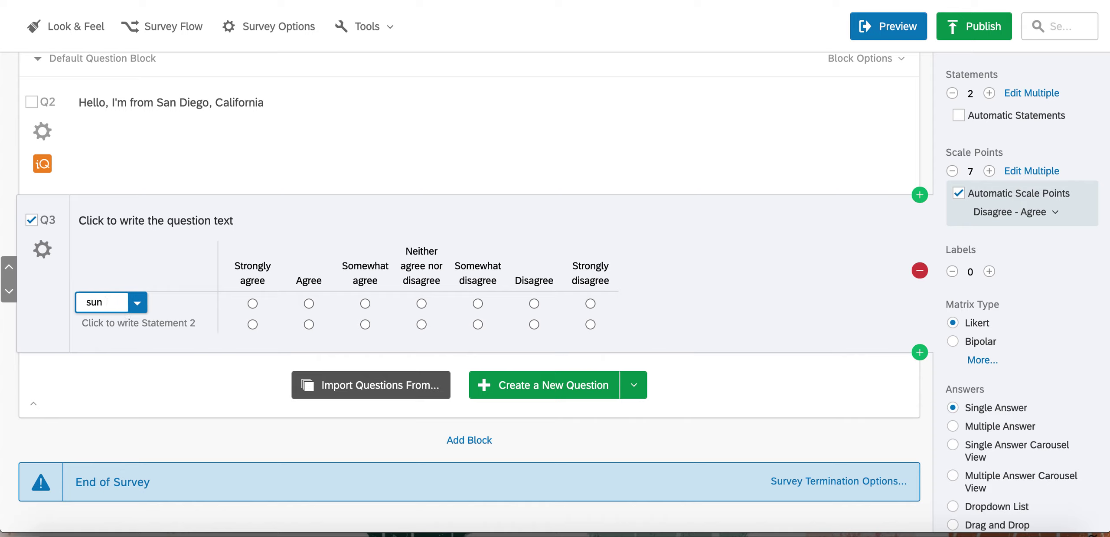
text(set cliffs in)
key(BackSpace)
key(BackSpace)
key(BackSpace)
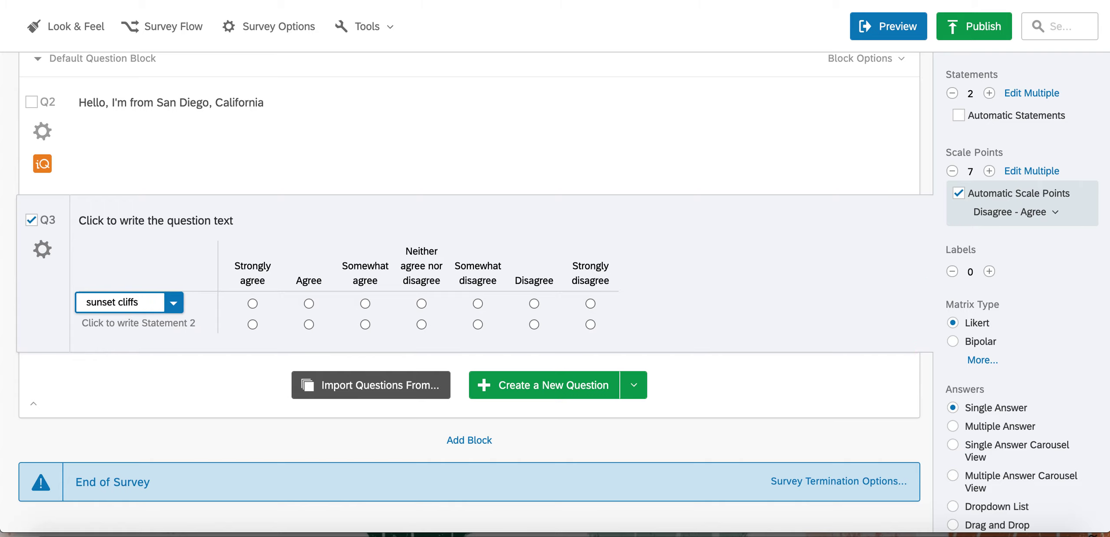
text(has the best )
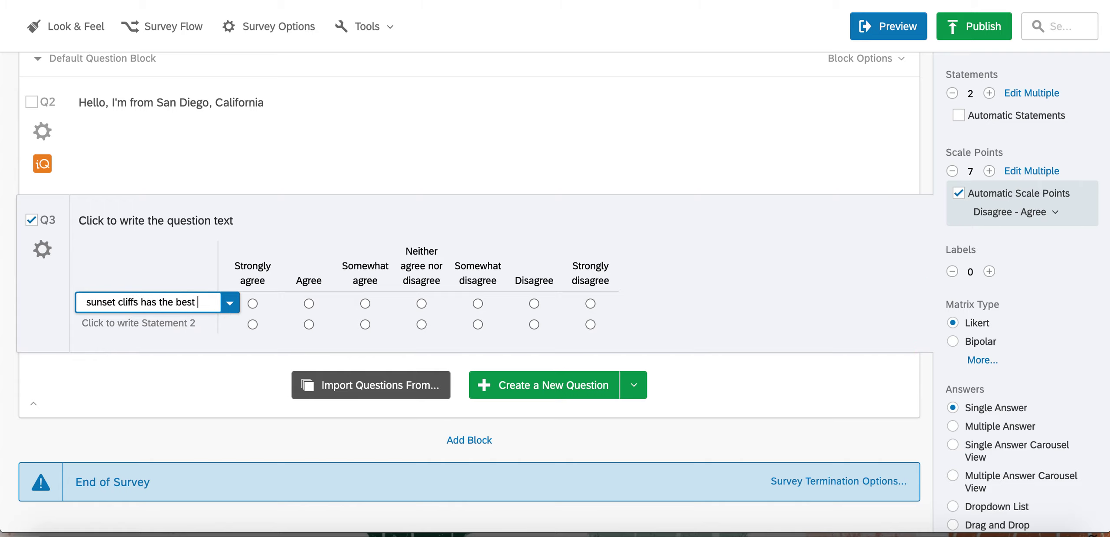
text(sunset)
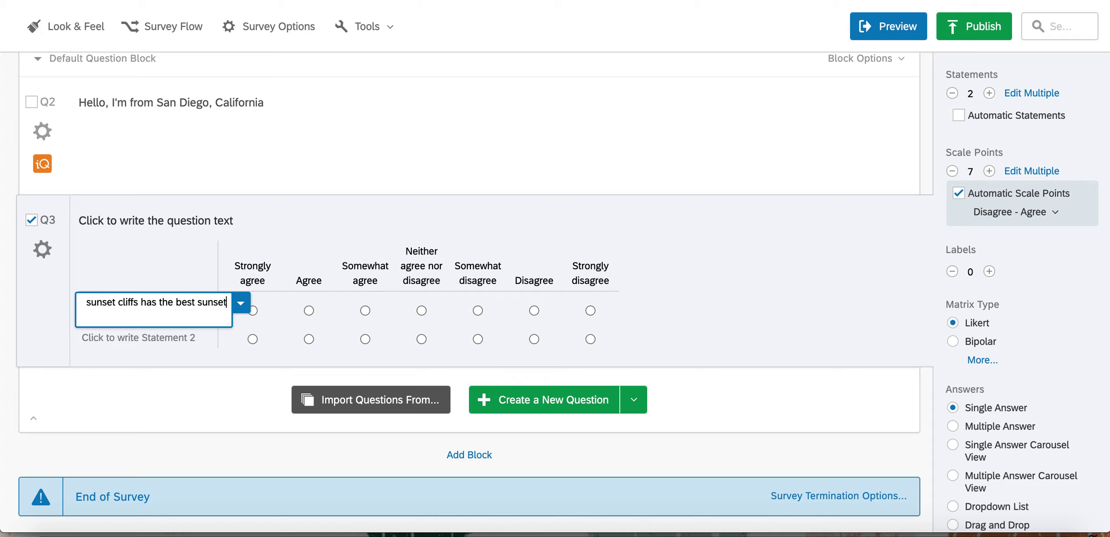
text(s during th)
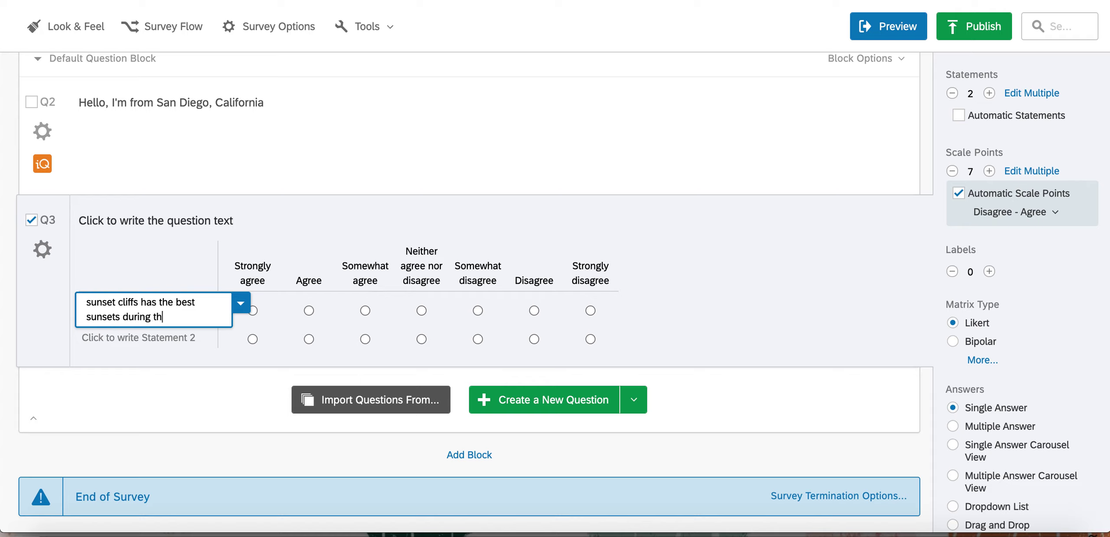
text(e summer)
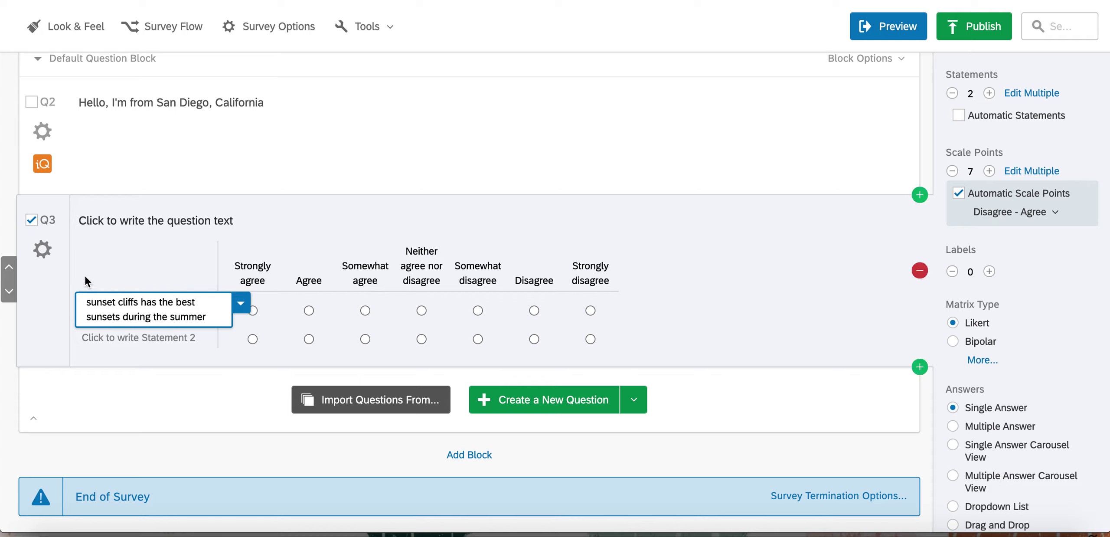
- Capitalize the place name in the first statement as "Sunset Cliffs"
click(89, 301)
key(BackSpace)
text(S)
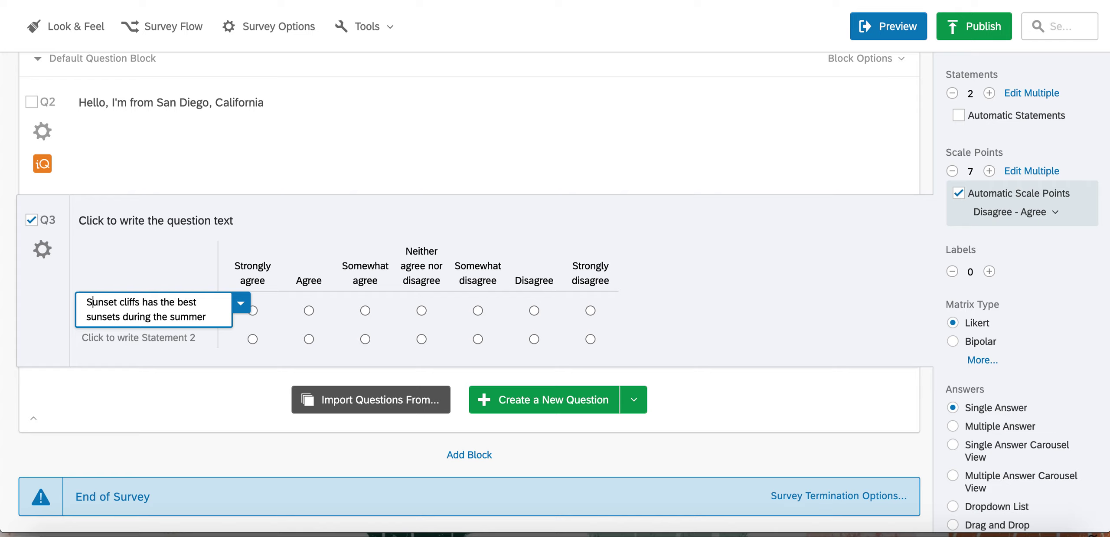
click(125, 304)
key(BackSpace)
text(C)
- Replace the matrix's second statement placeholder with "Mt. Helix has the best view of San Diego"
click(151, 341)
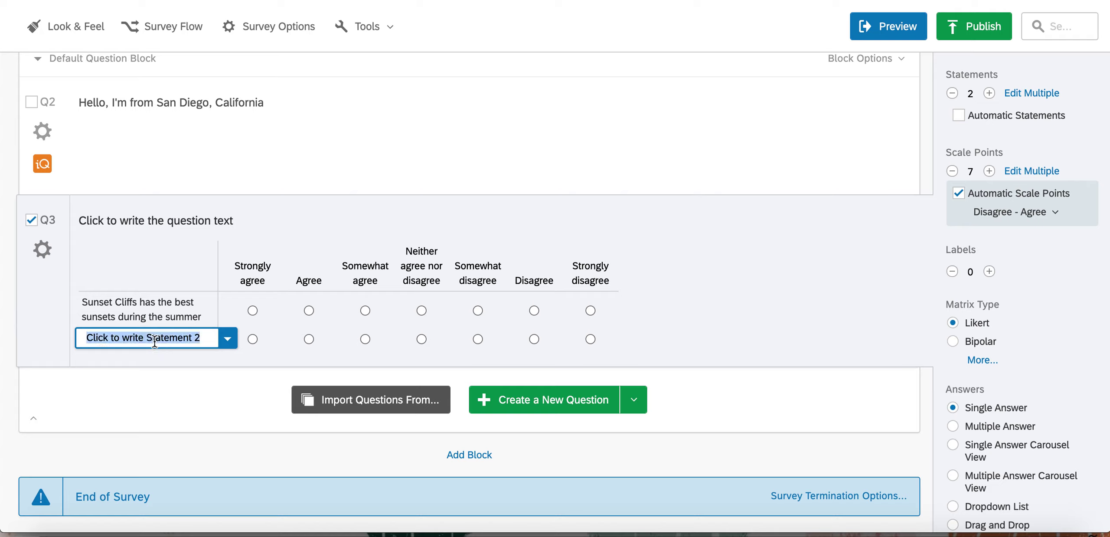
text(Mt. )
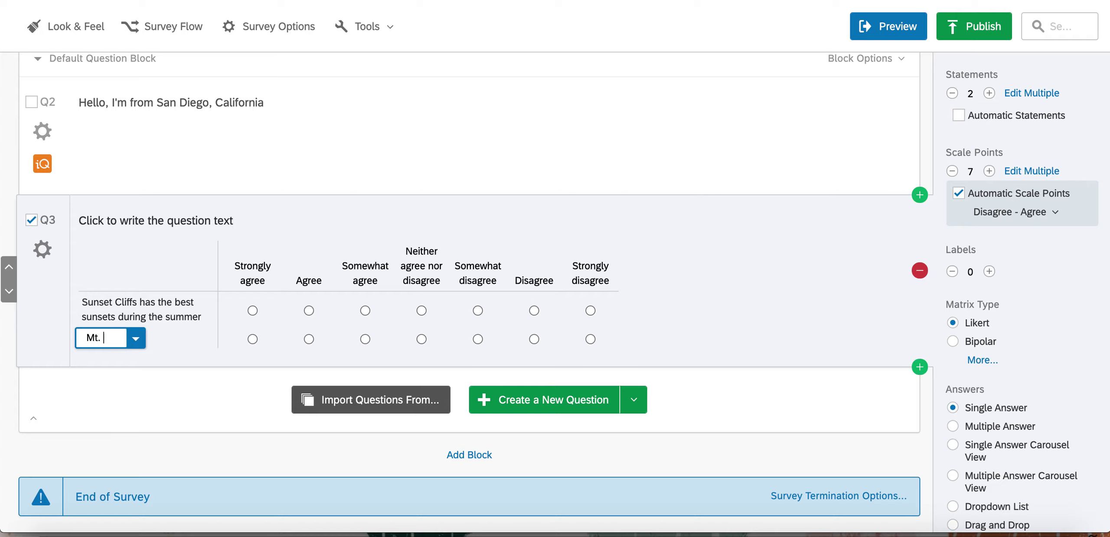
text(Helix has t)
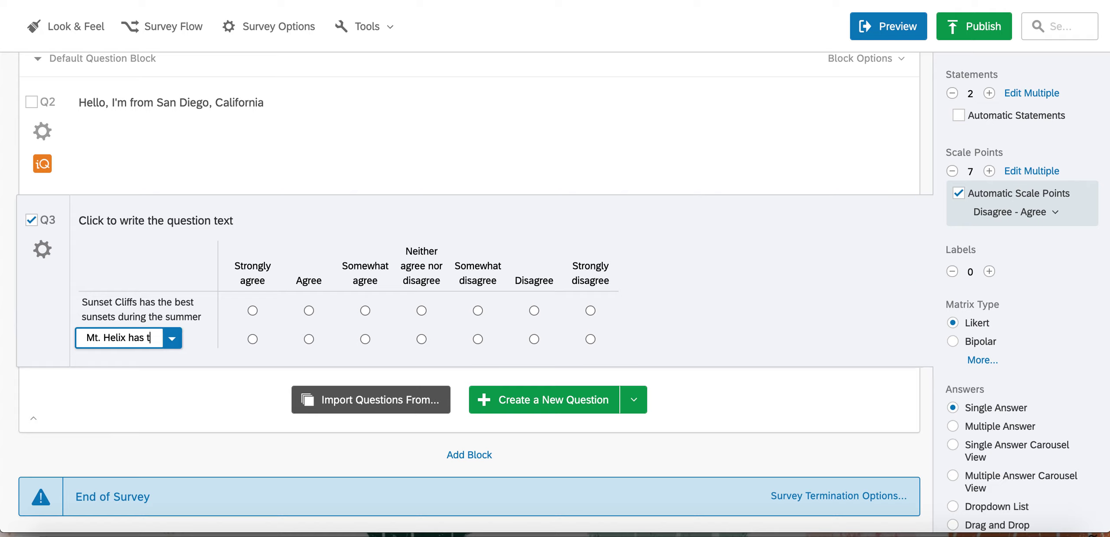
text(he best v)
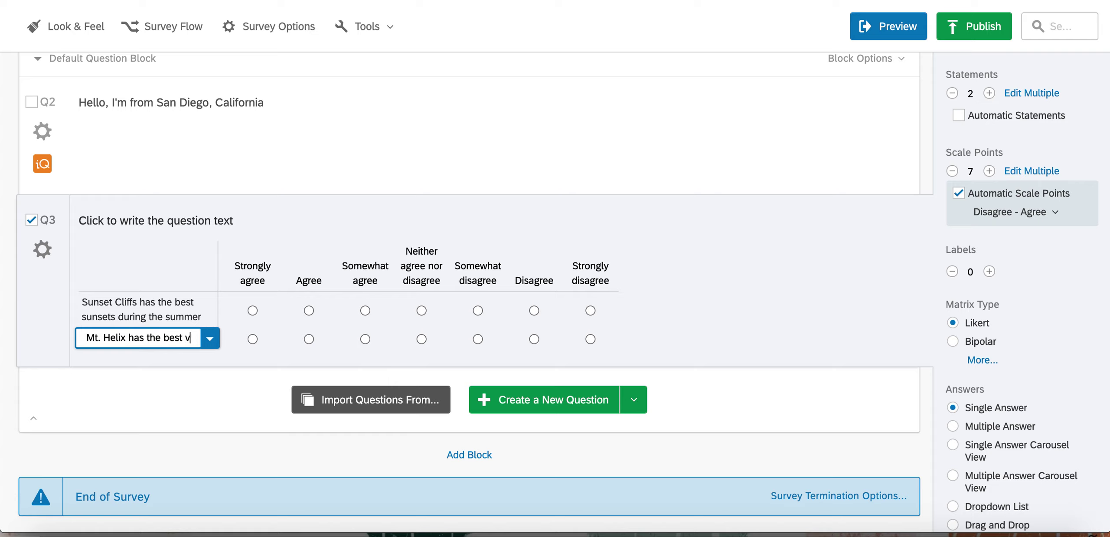
text(iew of San D)
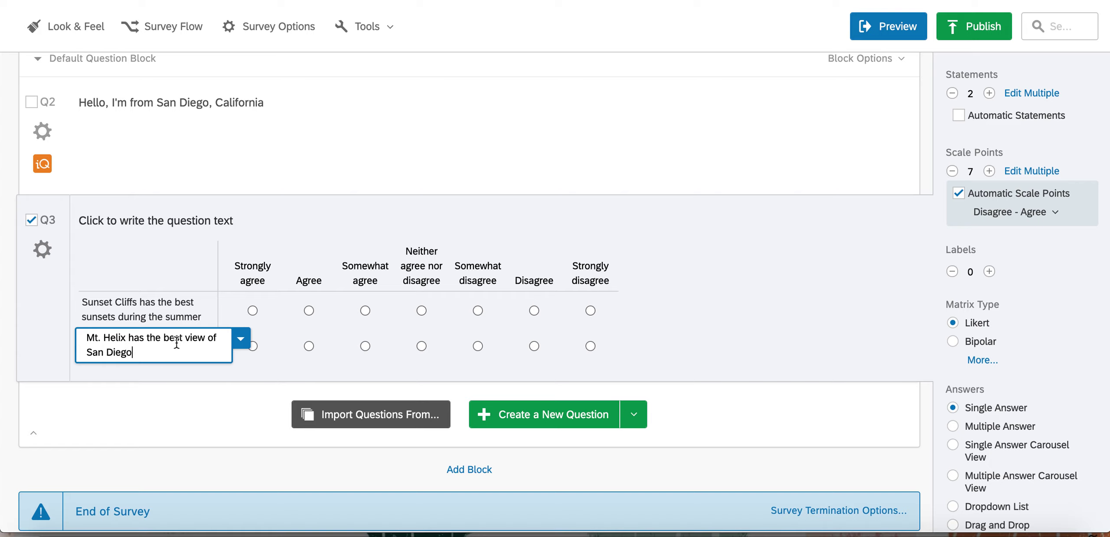
text(iego)
- Change the matrix question's automatic scale to Describes My Feelings
click(997, 211)
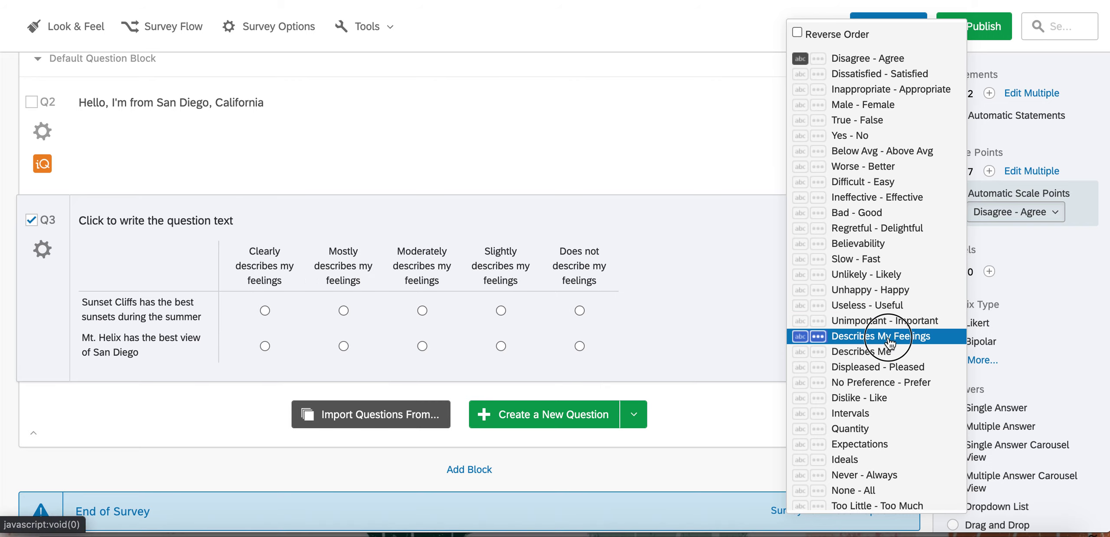
click(890, 342)
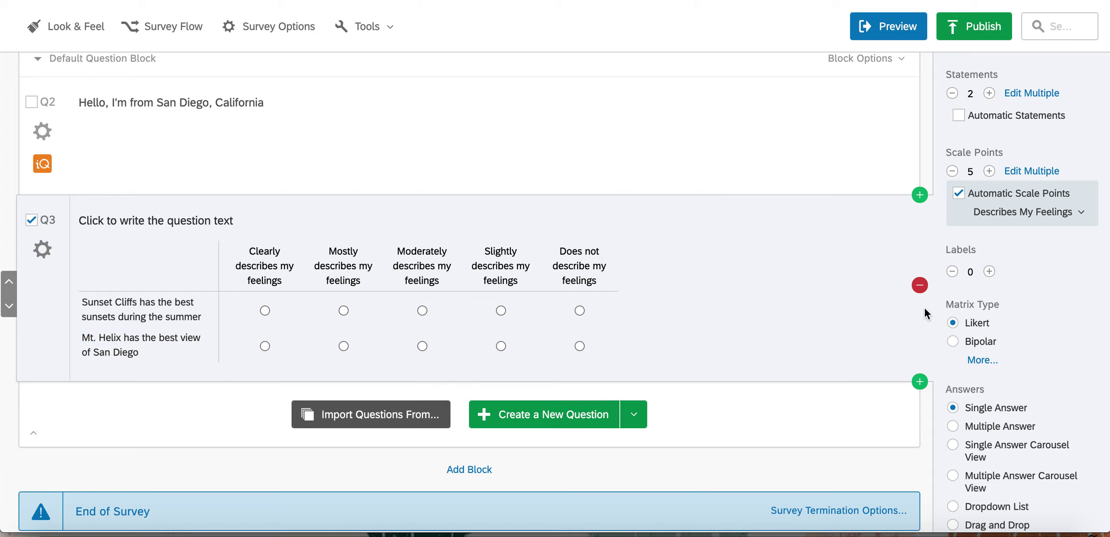
- Publish the survey with the default version description and go to its distributions section
click(968, 29)
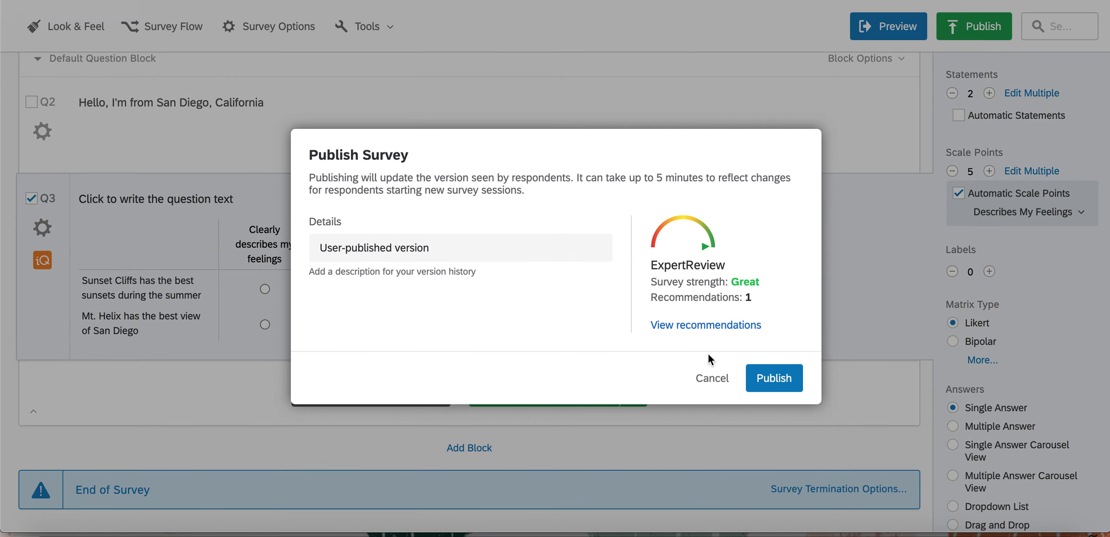
click(767, 384)
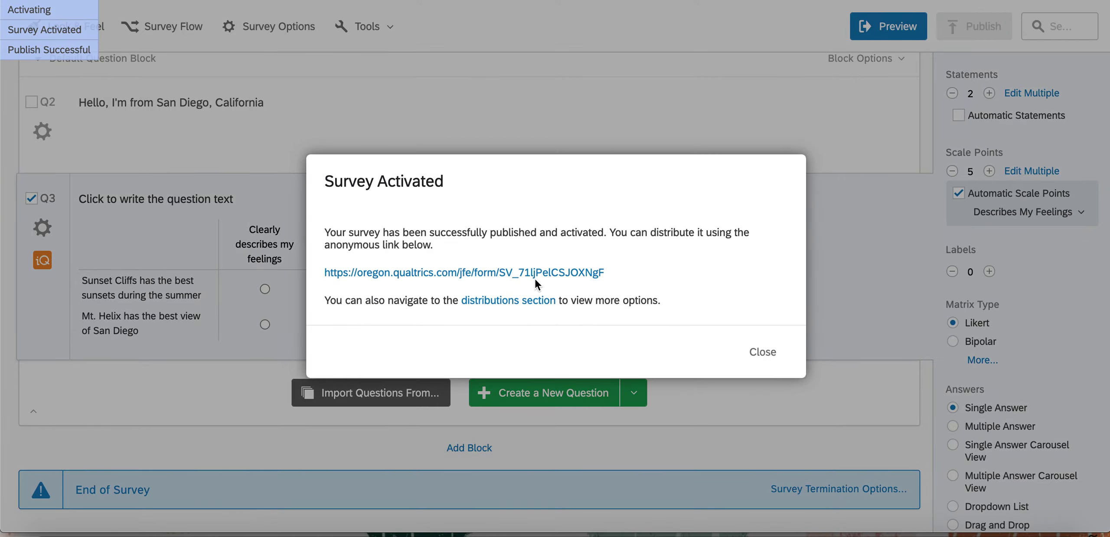
click(532, 302)
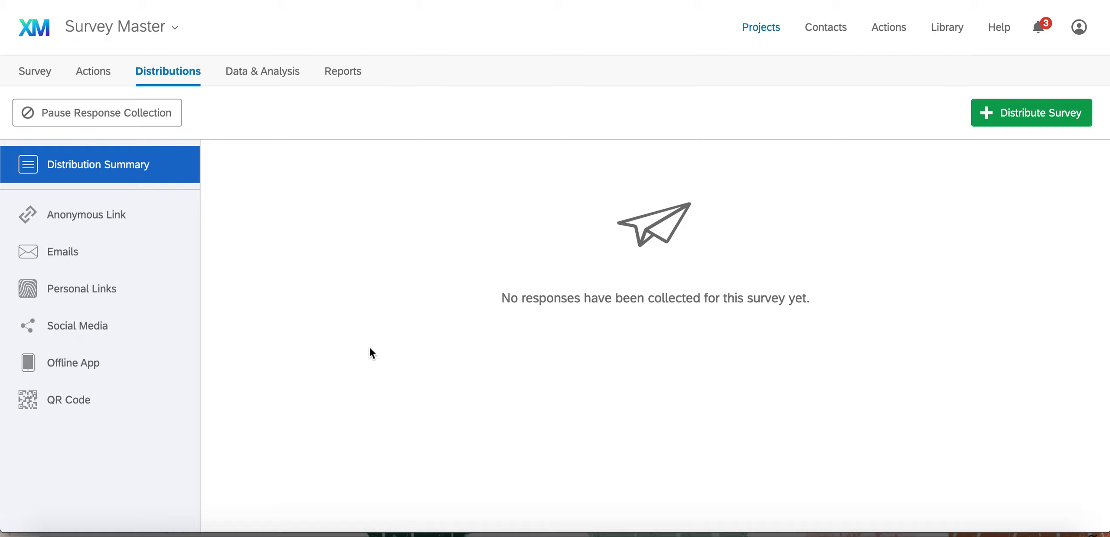
- View the survey's anonymous link among the distribution options and highlight its URL
click(103, 207)
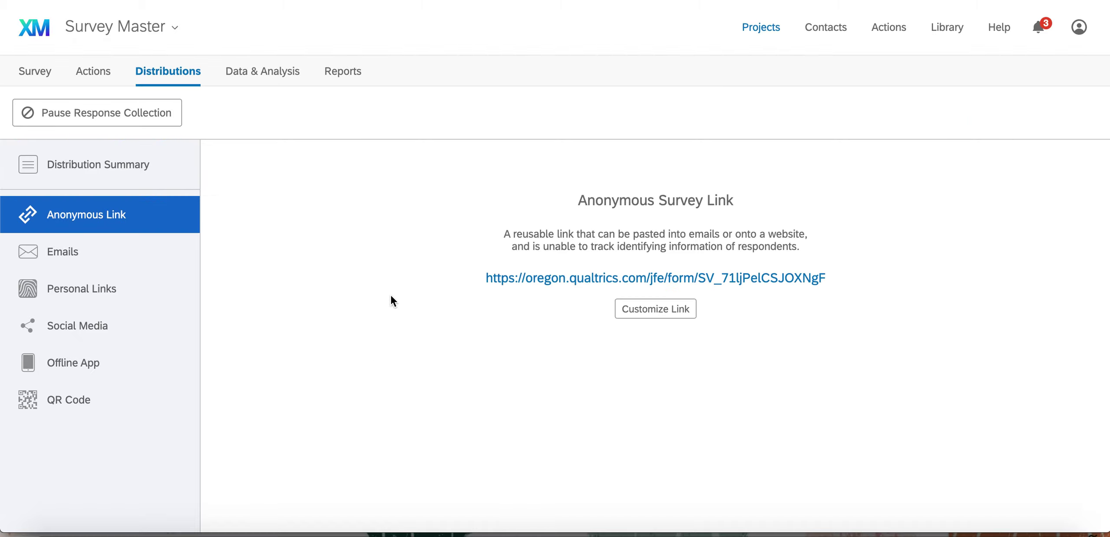
drag(503, 277, 802, 280)
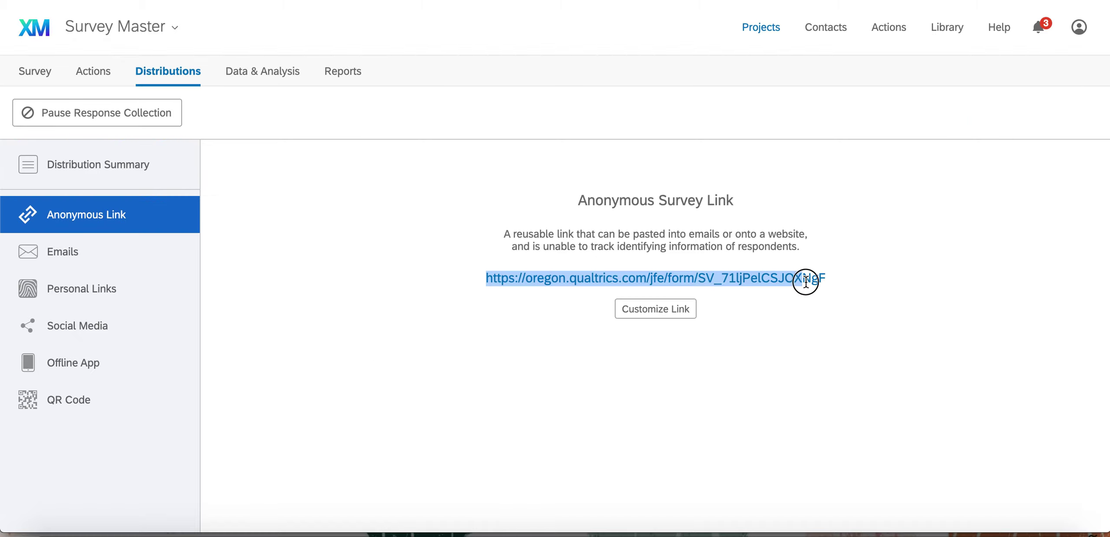
click(857, 299)
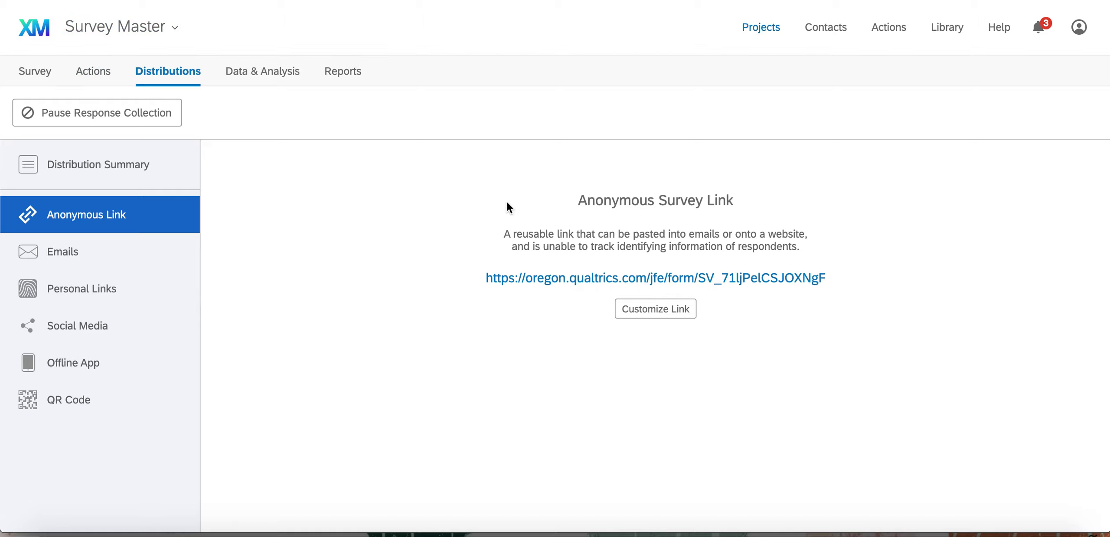
- Return to the survey editor, and from there go to the list of all projects
click(30, 73)
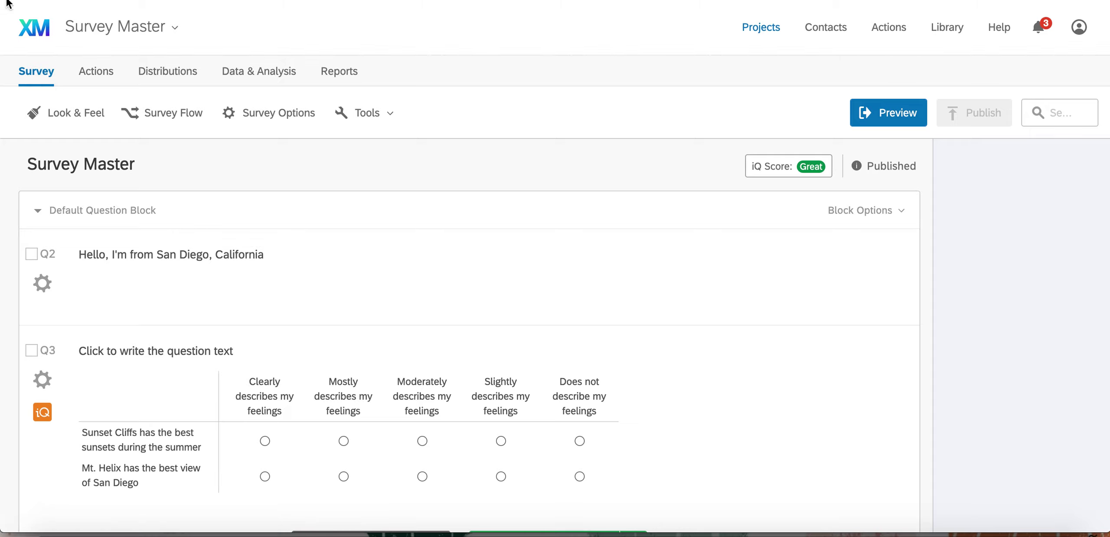
click(45, 78)
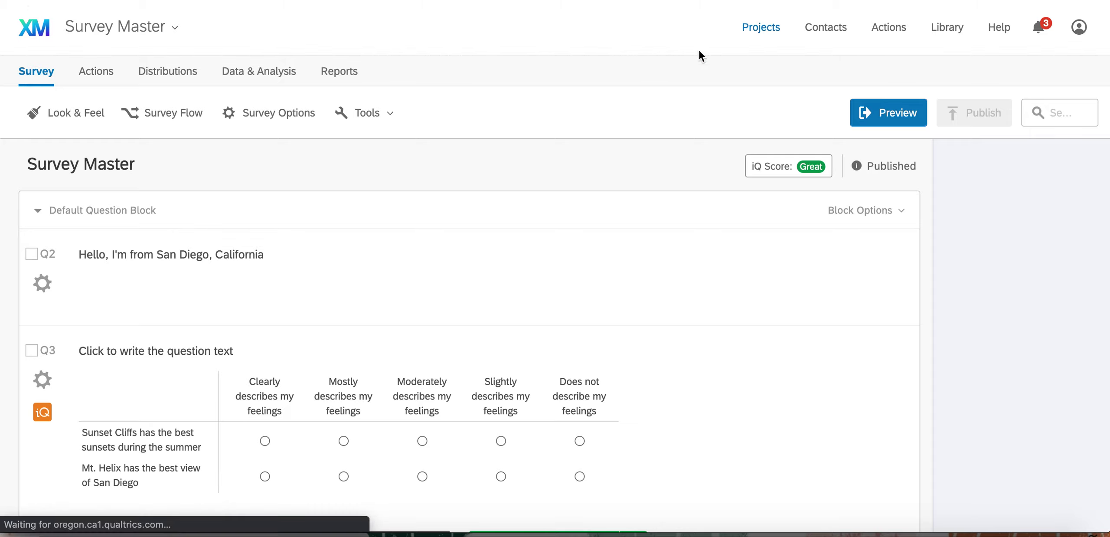
click(762, 29)
scroll(390, 200, down, 2)
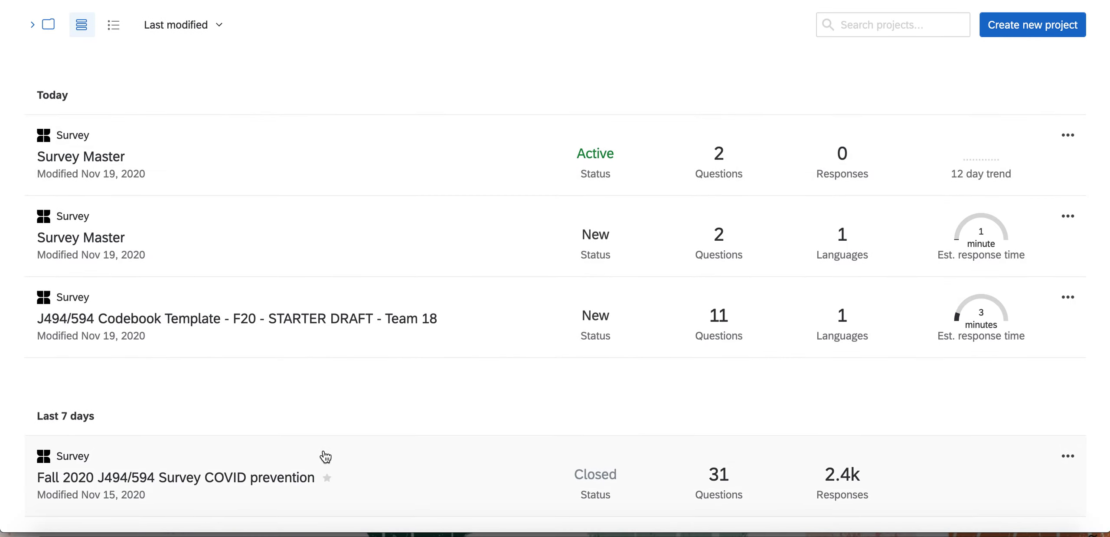
- Open the Fall 2020 J494/594 Survey COVID prevention project and go to its results report
scroll(324, 457, down, 1)
scroll(325, 457, down, 2)
click(269, 379)
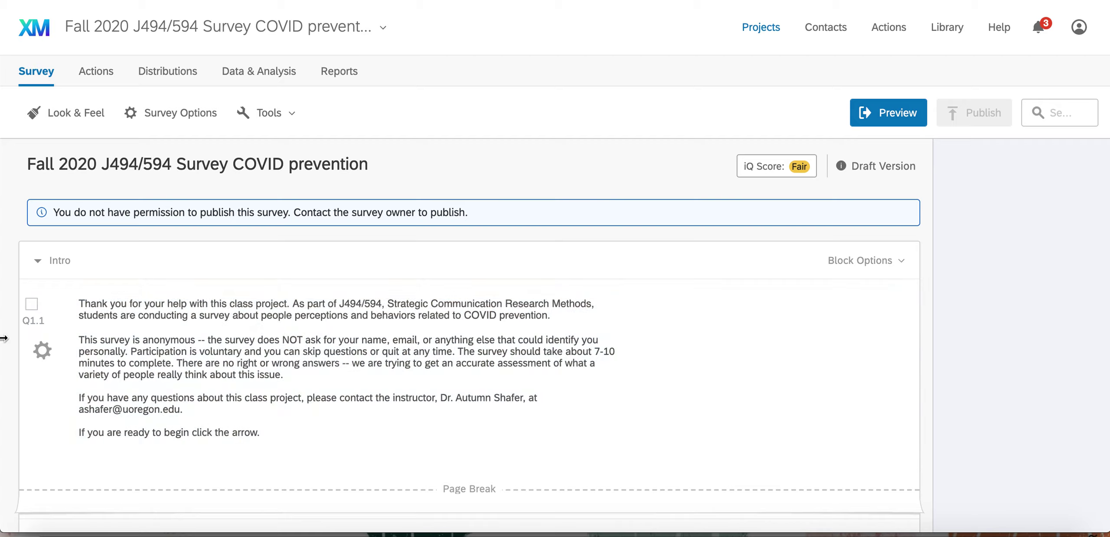
click(338, 73)
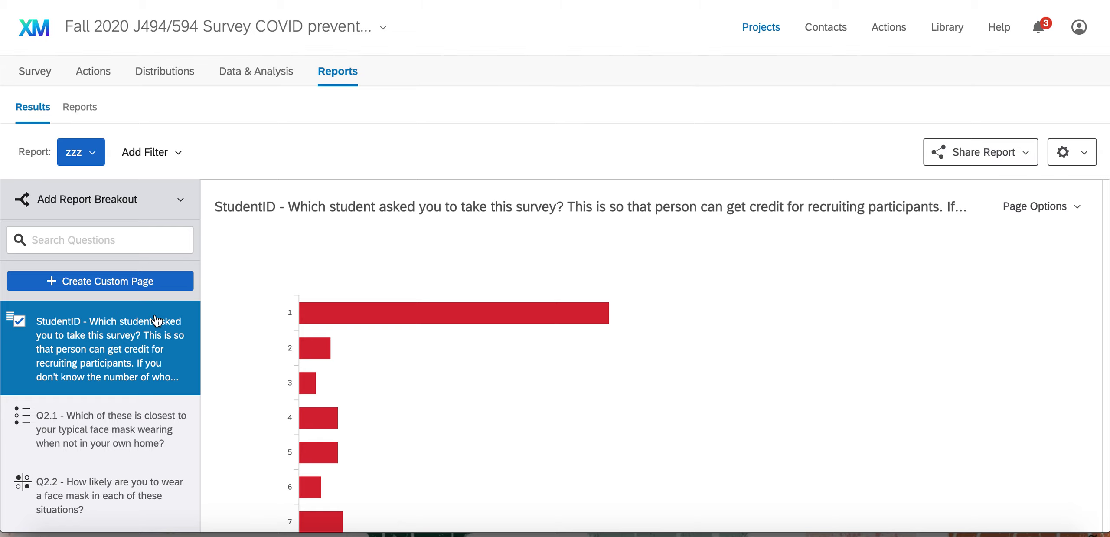
click(167, 152)
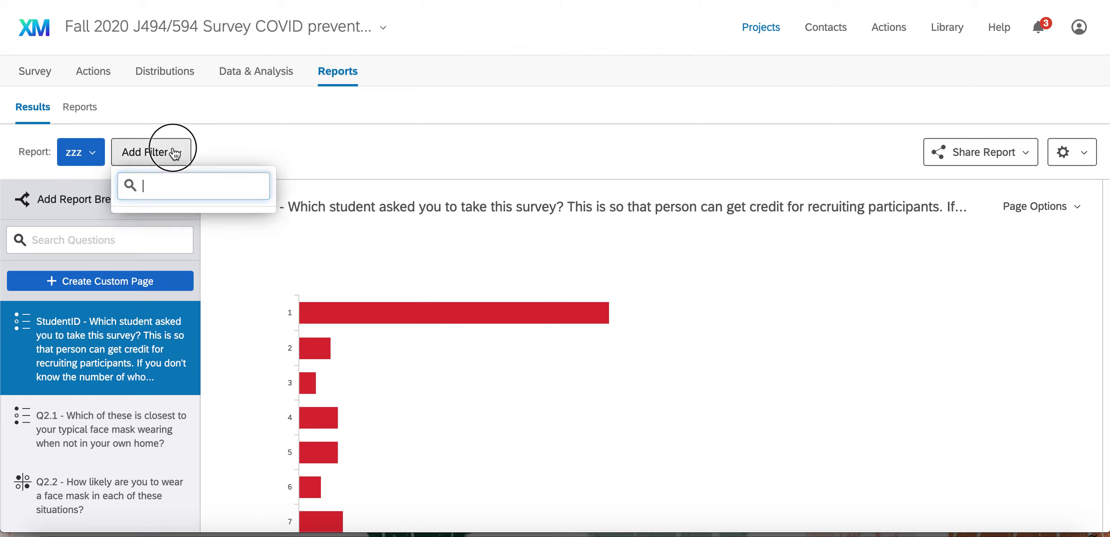
- Create a new results report named z
click(84, 154)
scroll(208, 160, down, 20)
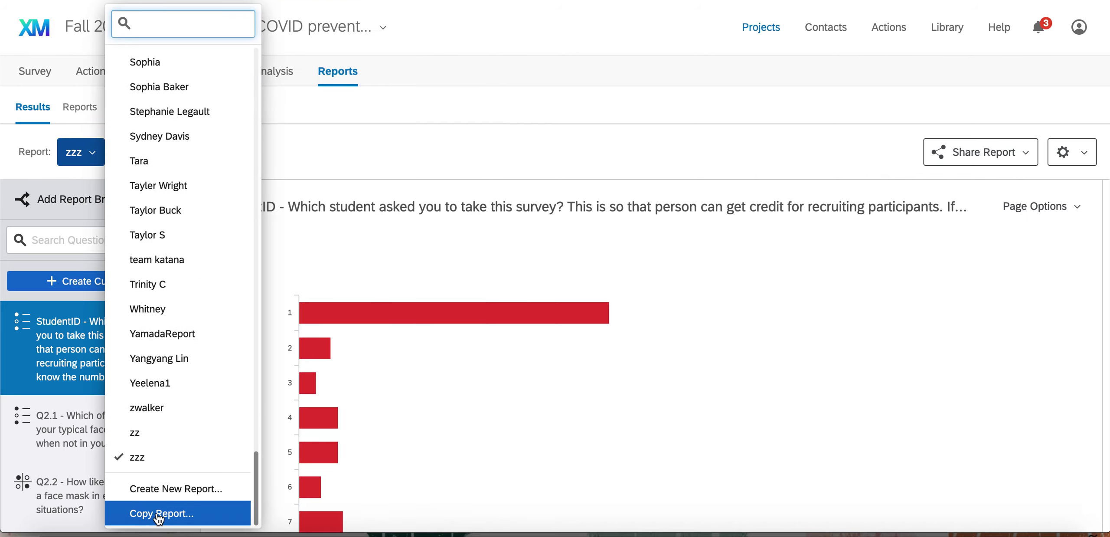
click(172, 489)
click(434, 280)
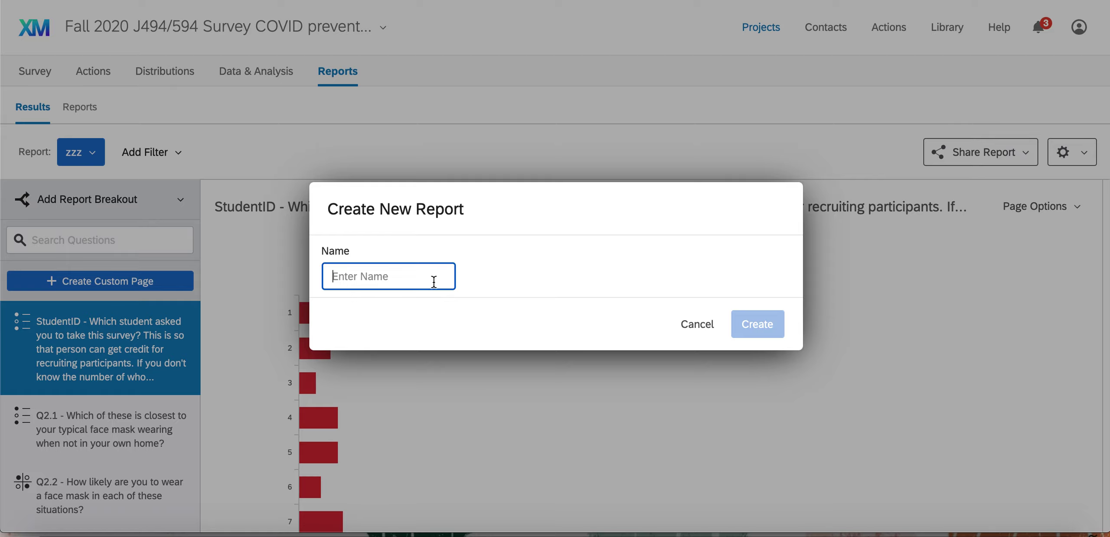
text(z)
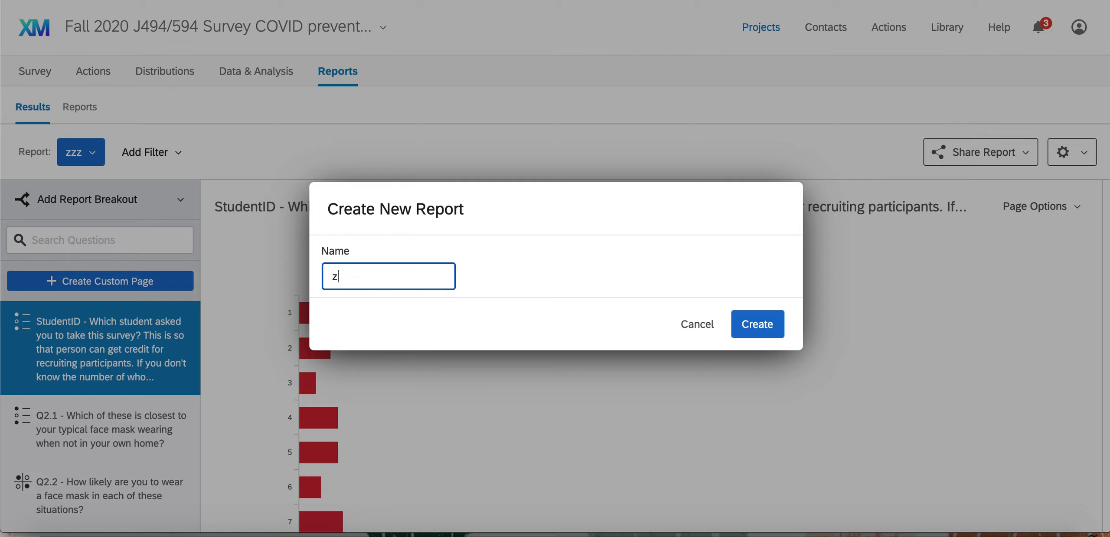
click(757, 325)
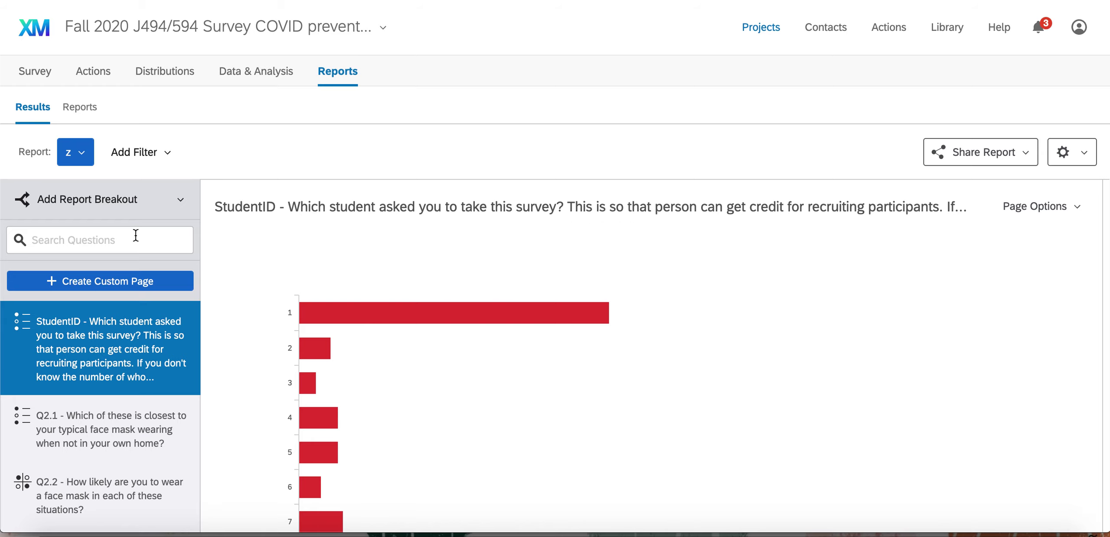
- Add a report filter on question Q3.1 about whether individual choices to follow COVID prevention guidelines make a difference
click(148, 152)
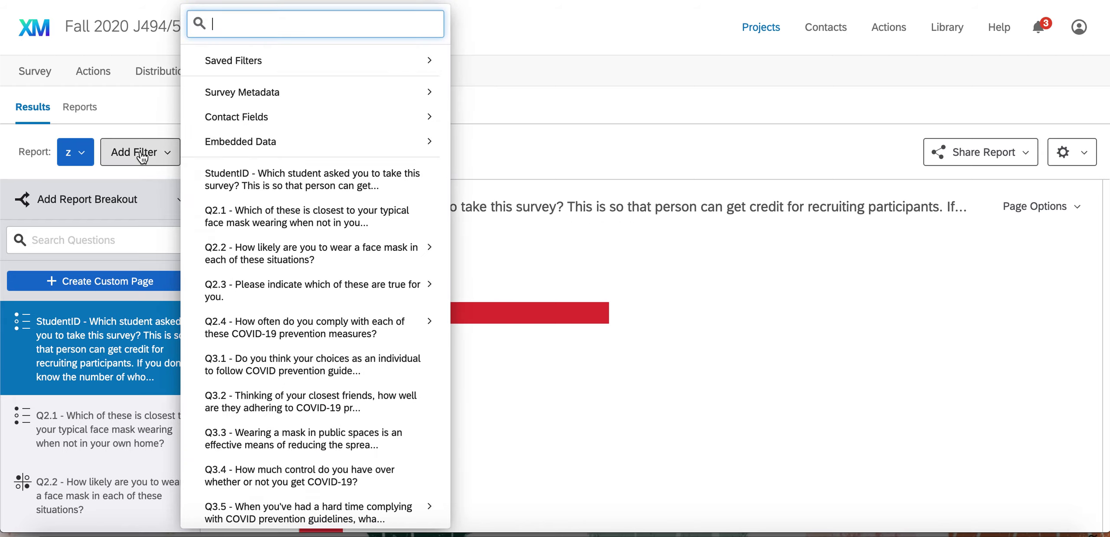
scroll(298, 236, down, 5)
scroll(298, 236, down, 1)
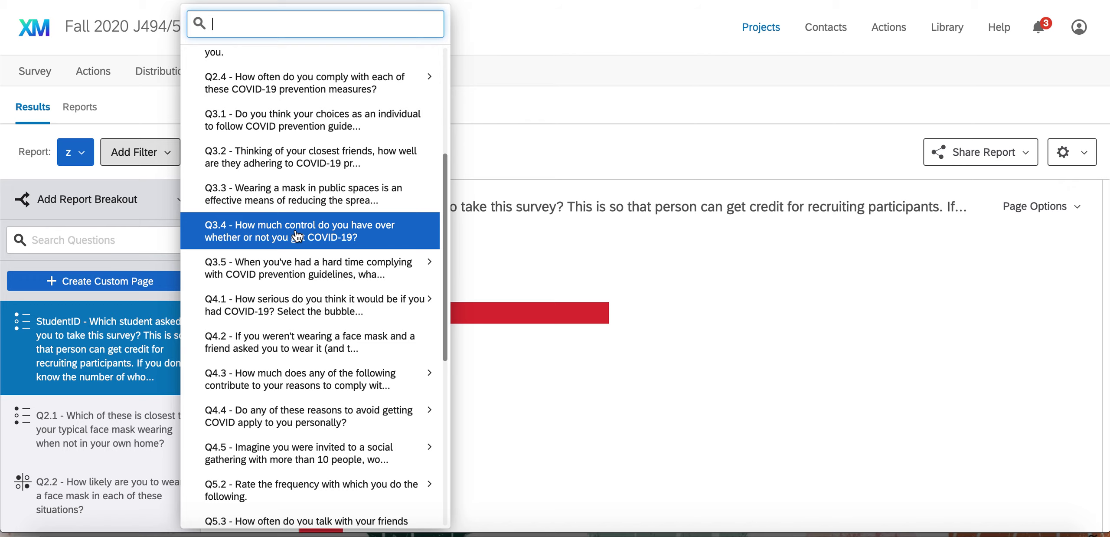
click(313, 124)
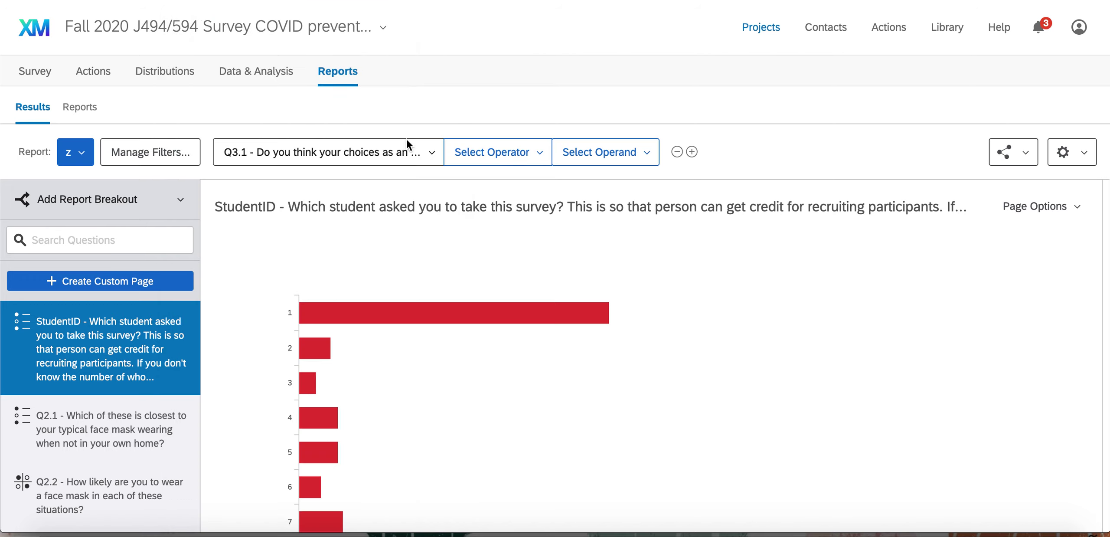
- Set the Q3.1 filter condition to Is "1 - Yes, it's likely my actions are making a difference"
click(498, 151)
click(513, 178)
click(524, 160)
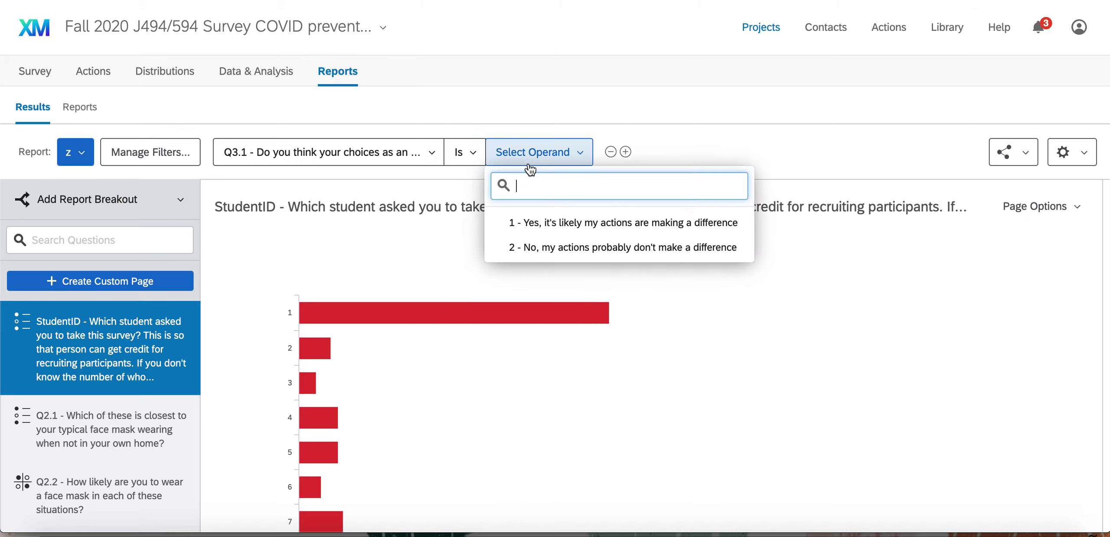
click(536, 229)
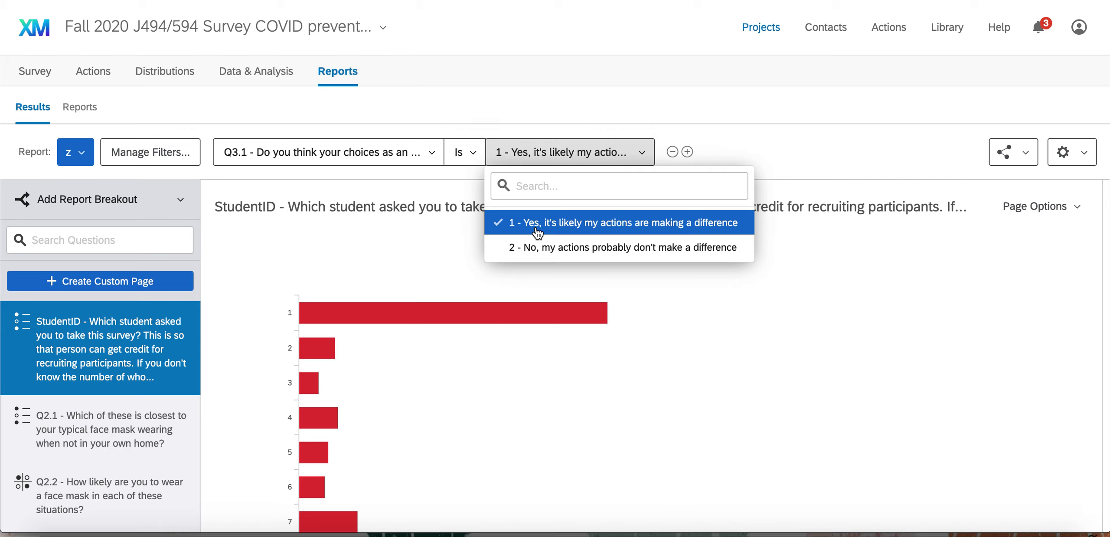
click(538, 233)
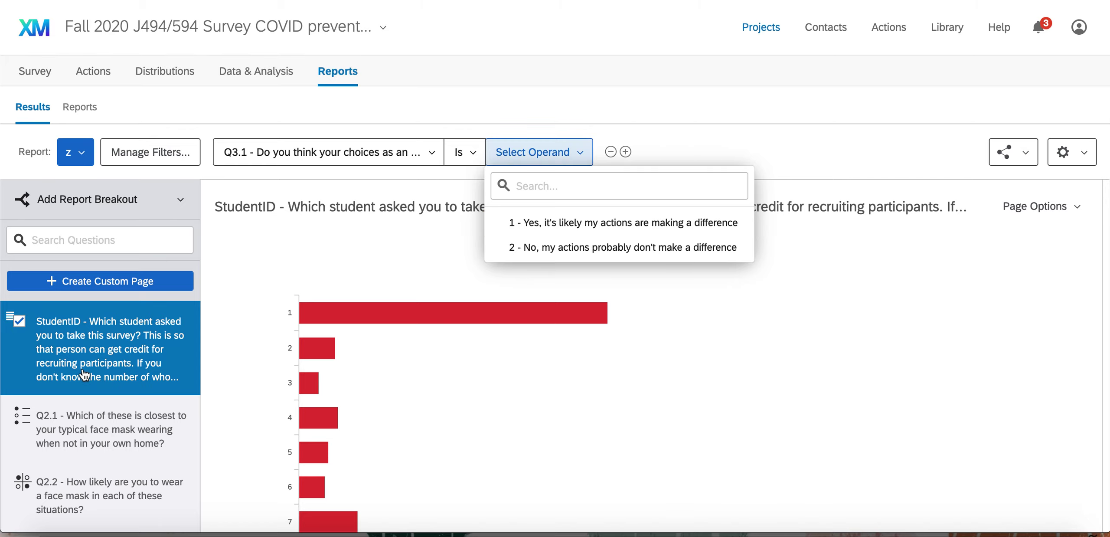
click(533, 228)
- Show the Q3.1 results and include answer "2 - No, my actions probably don't make a difference" in the filter
scroll(81, 350, down, 10)
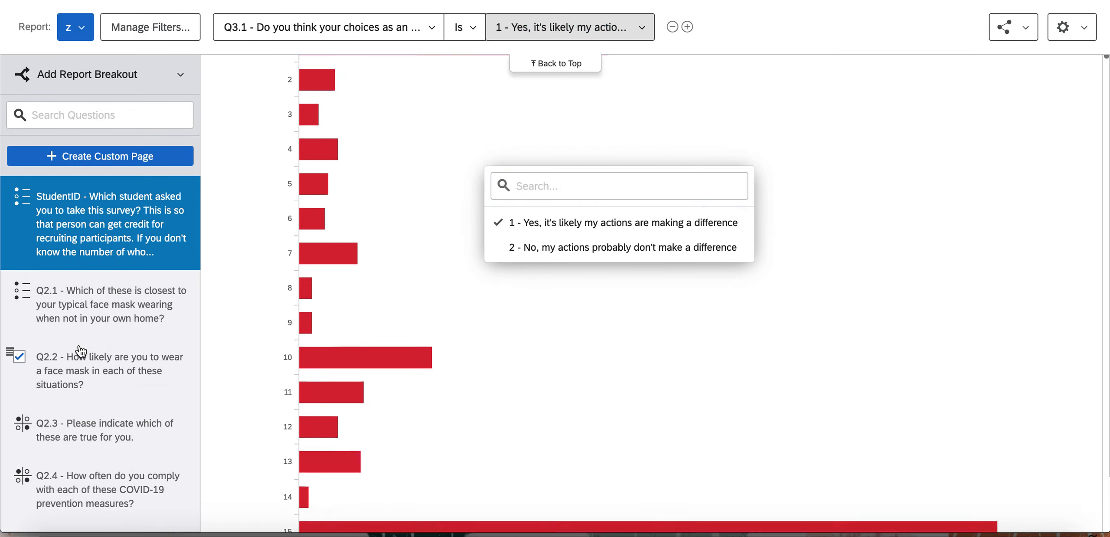
click(85, 389)
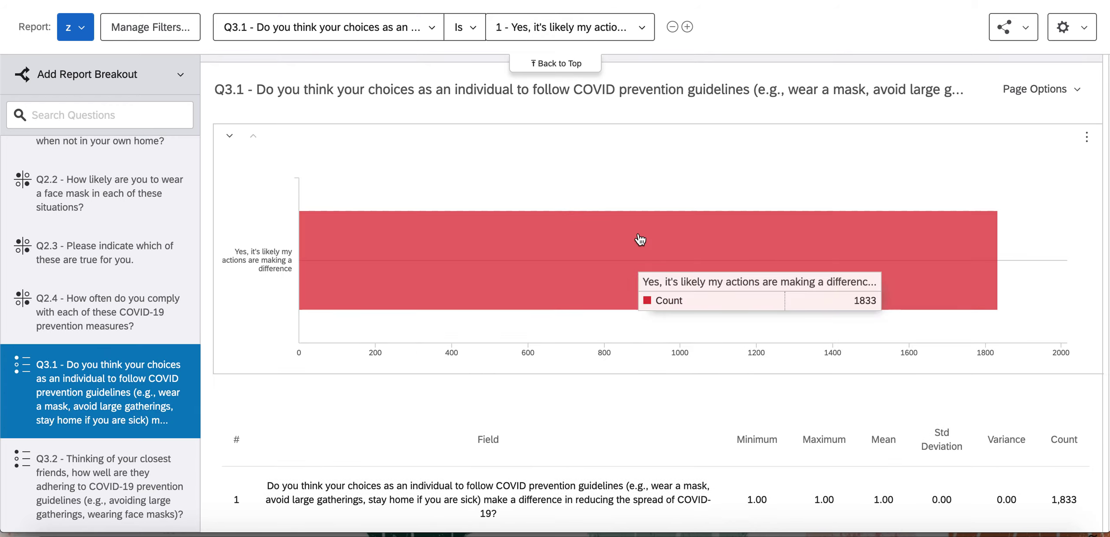
click(644, 30)
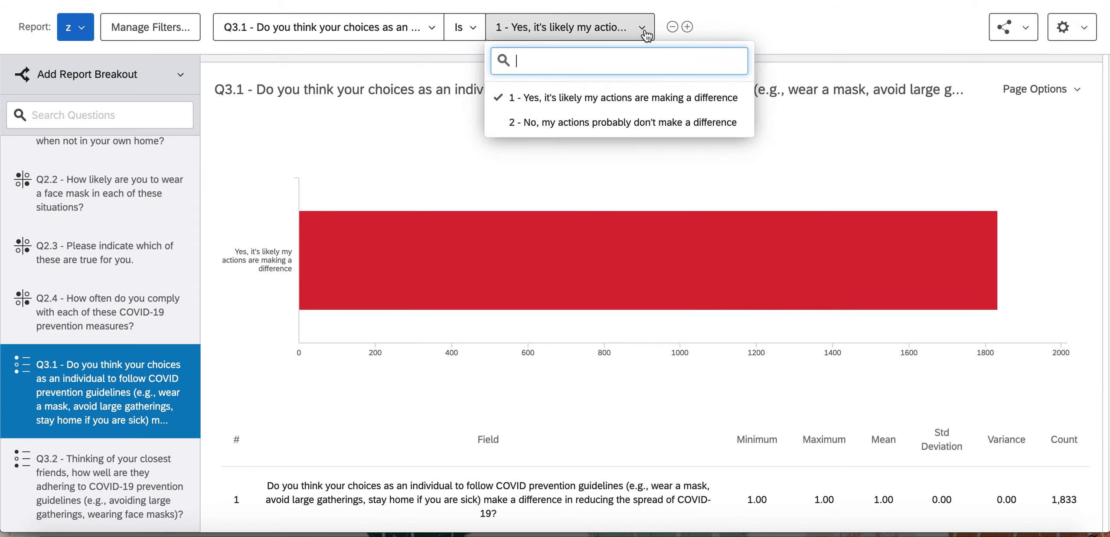
click(637, 122)
click(841, 166)
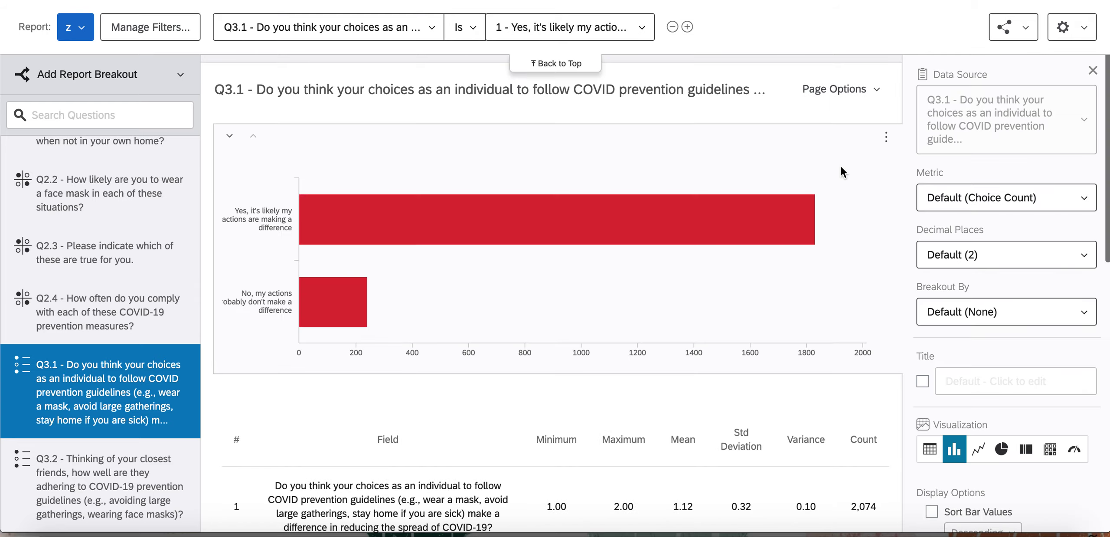
- Check the Q3.1 statistics and choice count tables against the answers selected in the filter
scroll(796, 240, down, 4)
scroll(795, 239, down, 5)
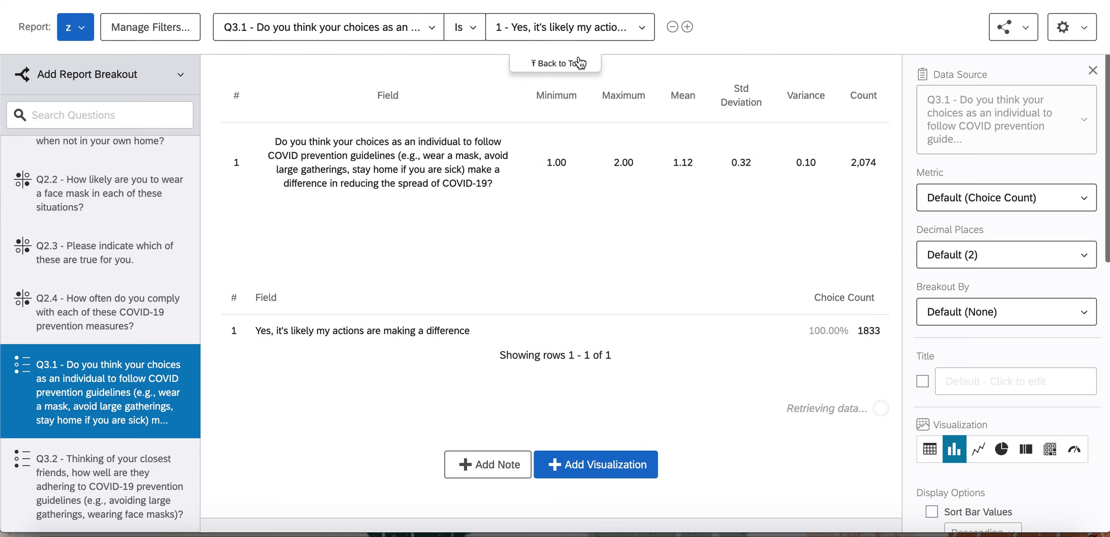
click(605, 33)
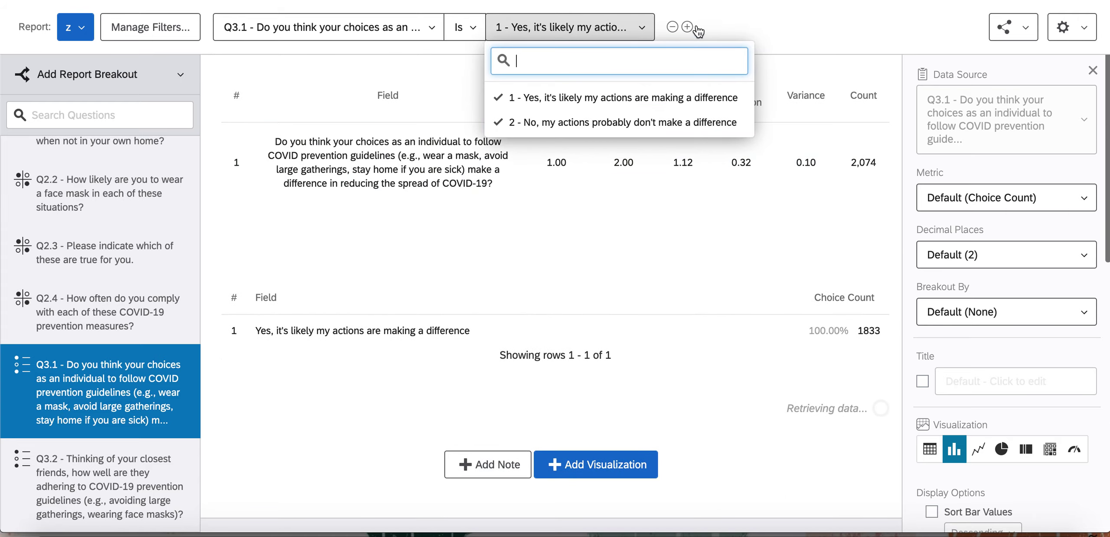
click(743, 20)
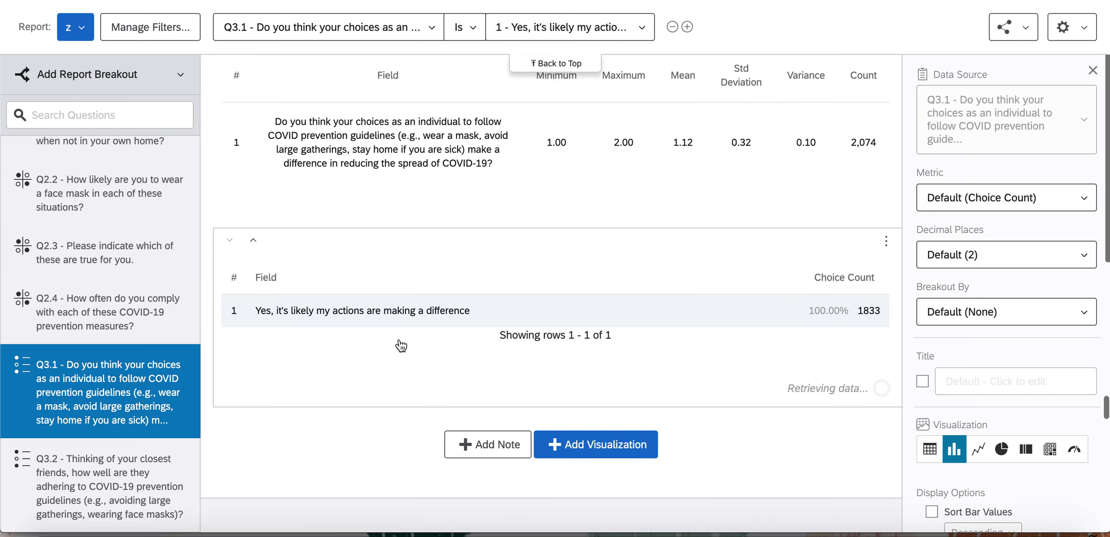
click(401, 344)
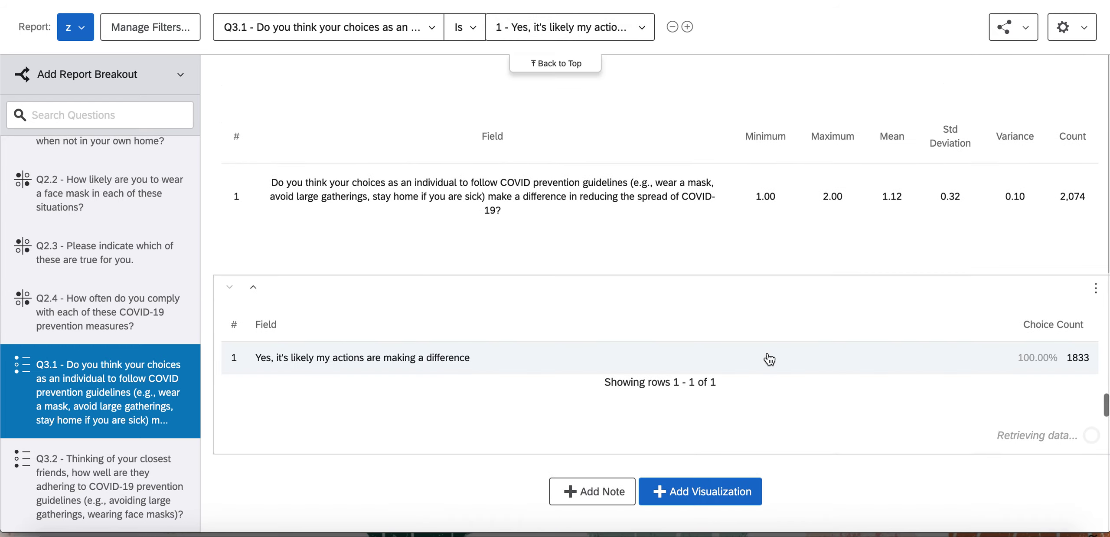
click(523, 35)
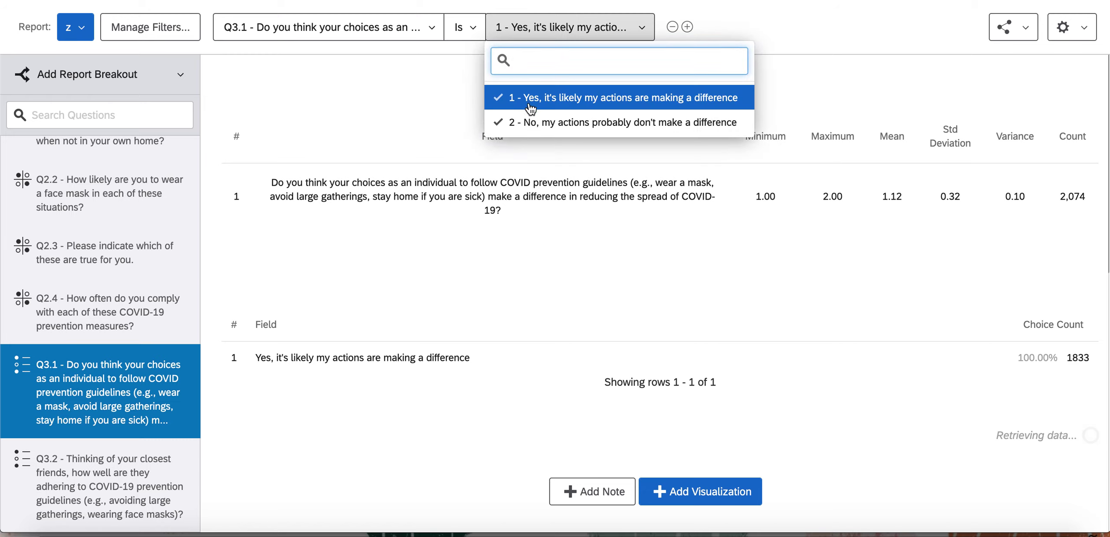
click(1006, 392)
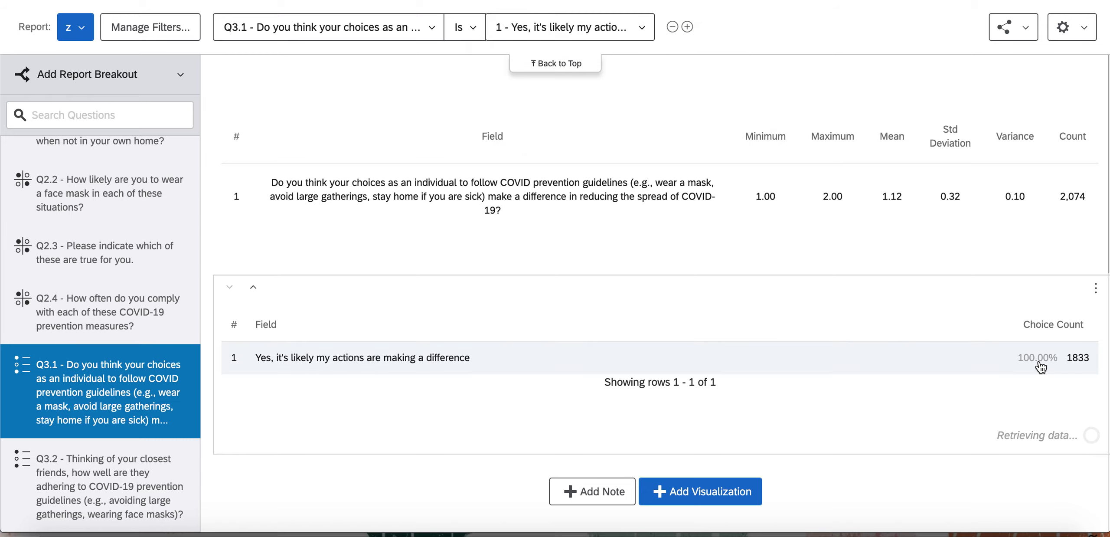
- Examine the Q3.1 choice count table and its display settings, and review the filter's answer selection again
scroll(971, 367, down, 2)
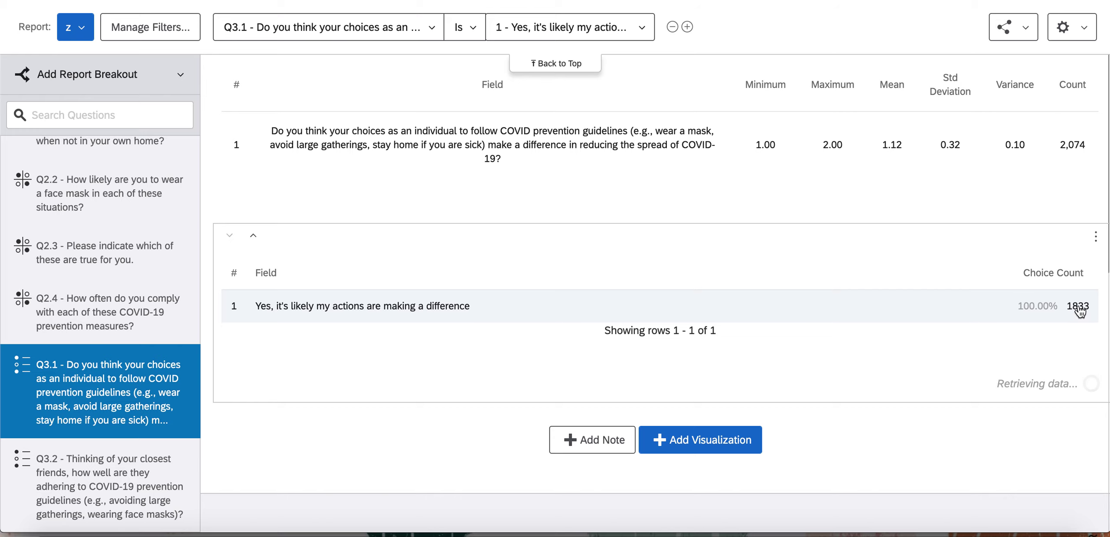
click(956, 349)
scroll(955, 346, down, 4)
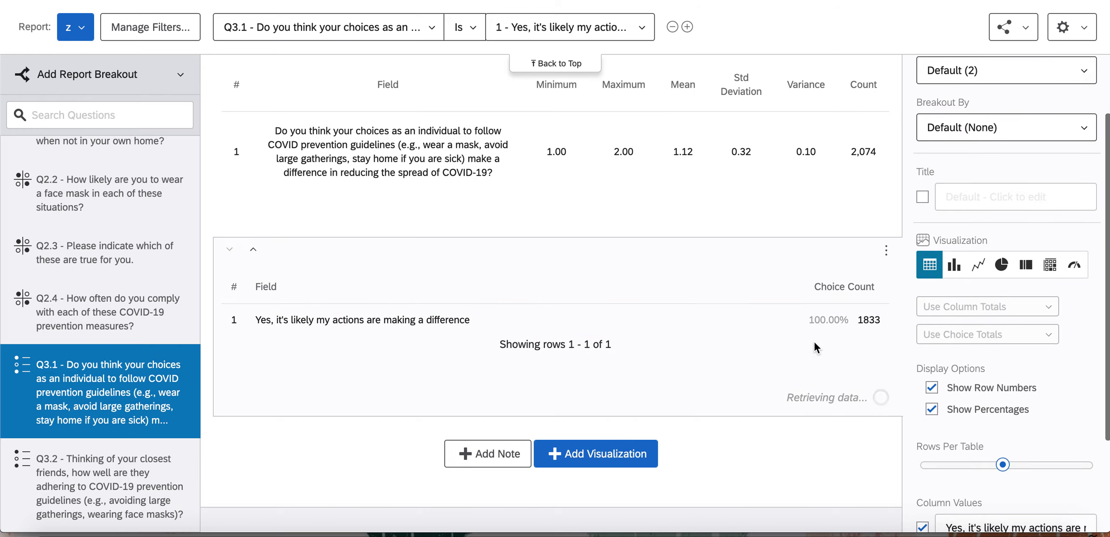
scroll(814, 341, down, 5)
click(687, 262)
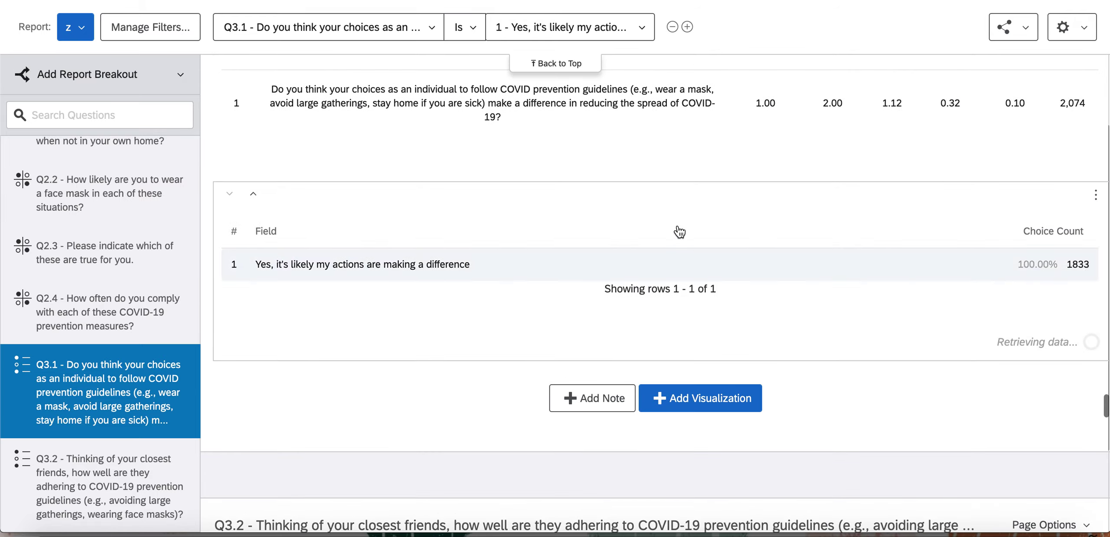
click(641, 27)
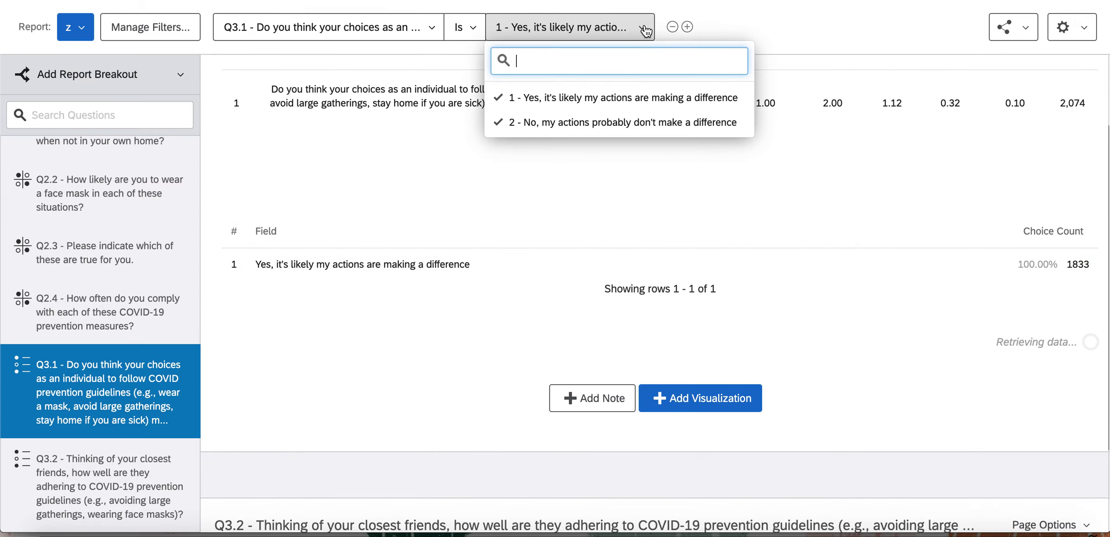
click(631, 122)
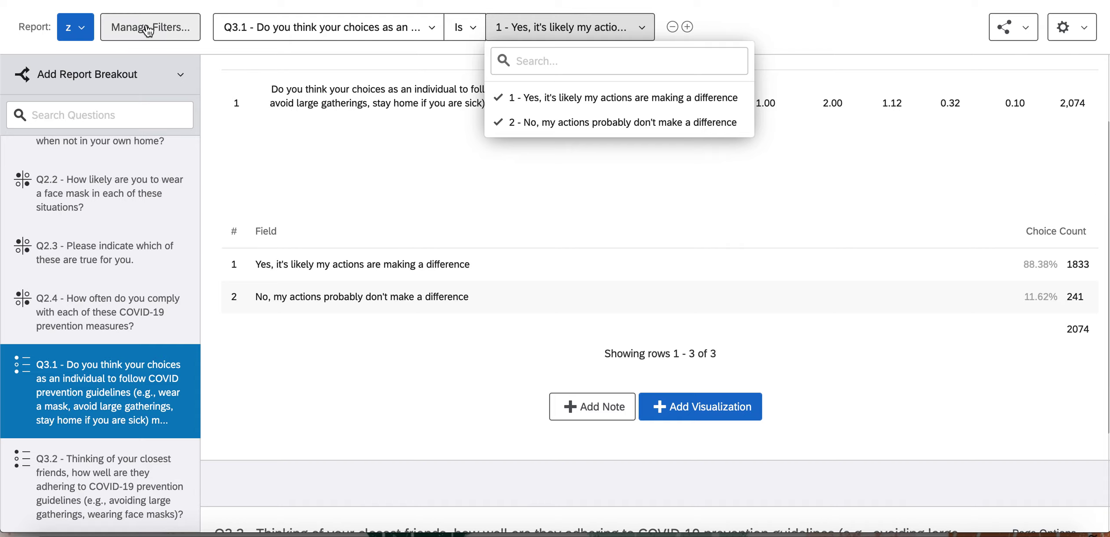
- Create a new report filter named "making a change in greek life on campus"
click(178, 30)
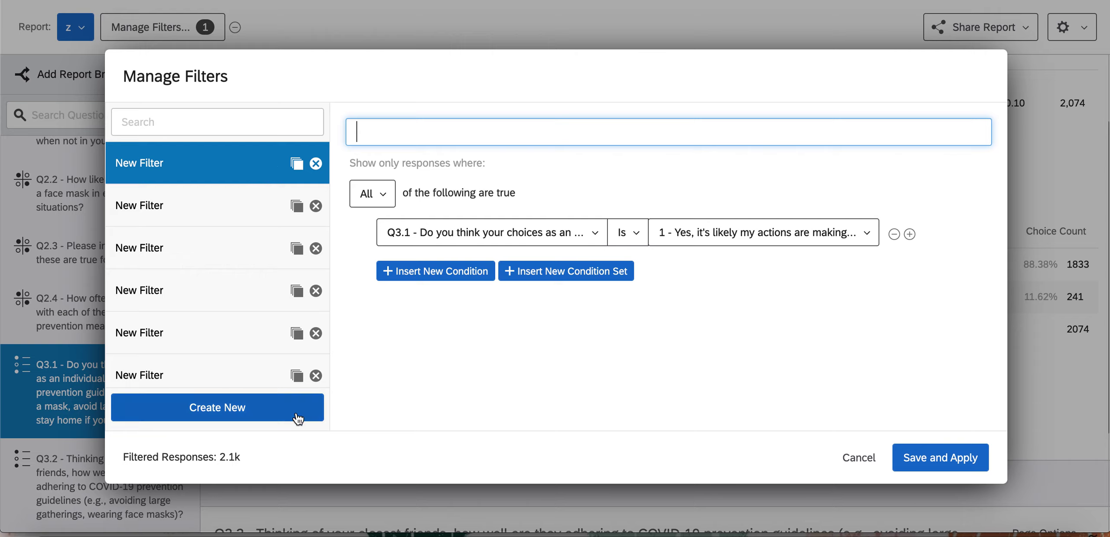
click(279, 411)
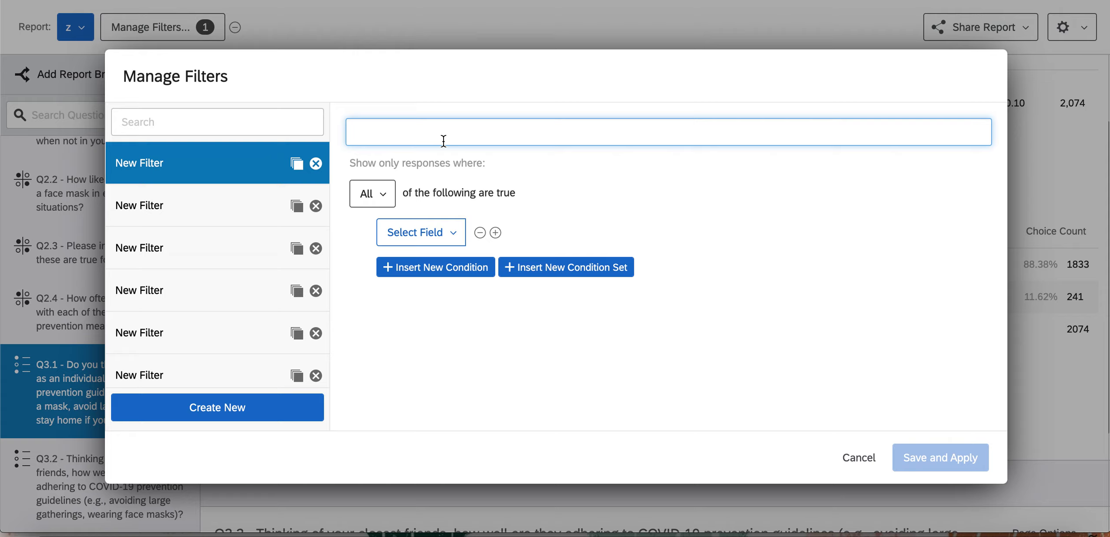
text(ma)
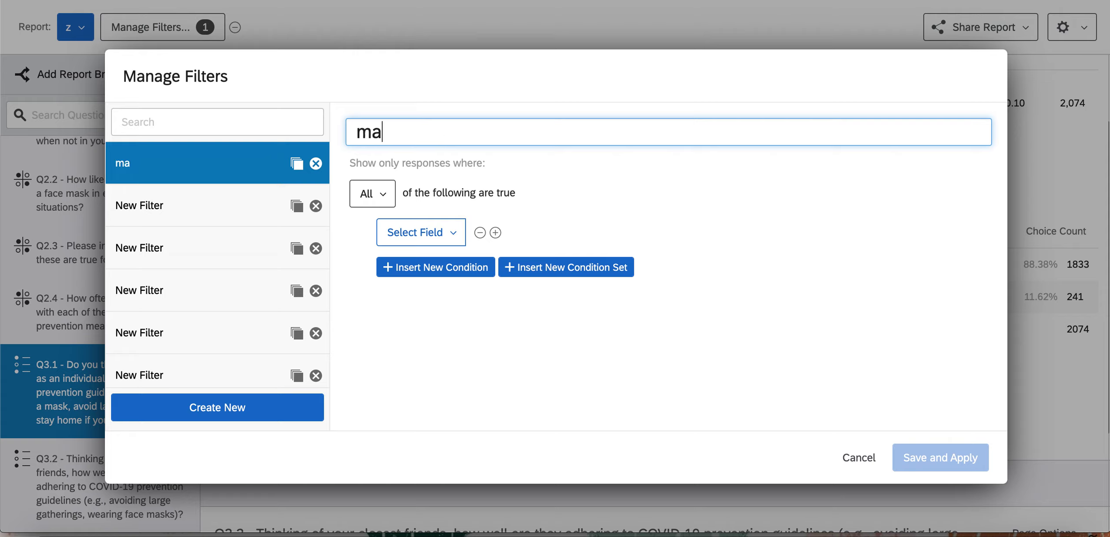
text(king a c)
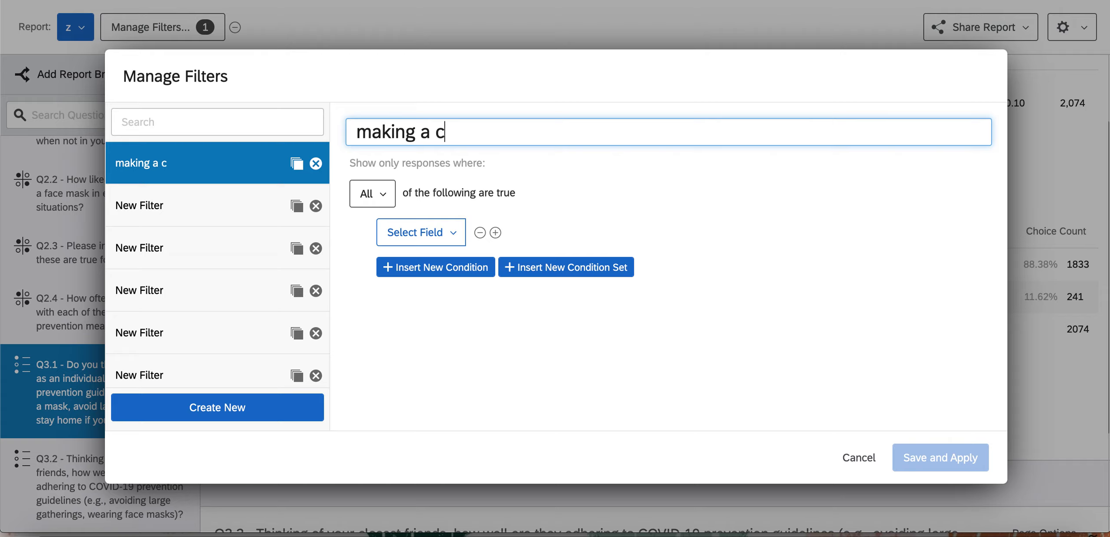
text(hang i)
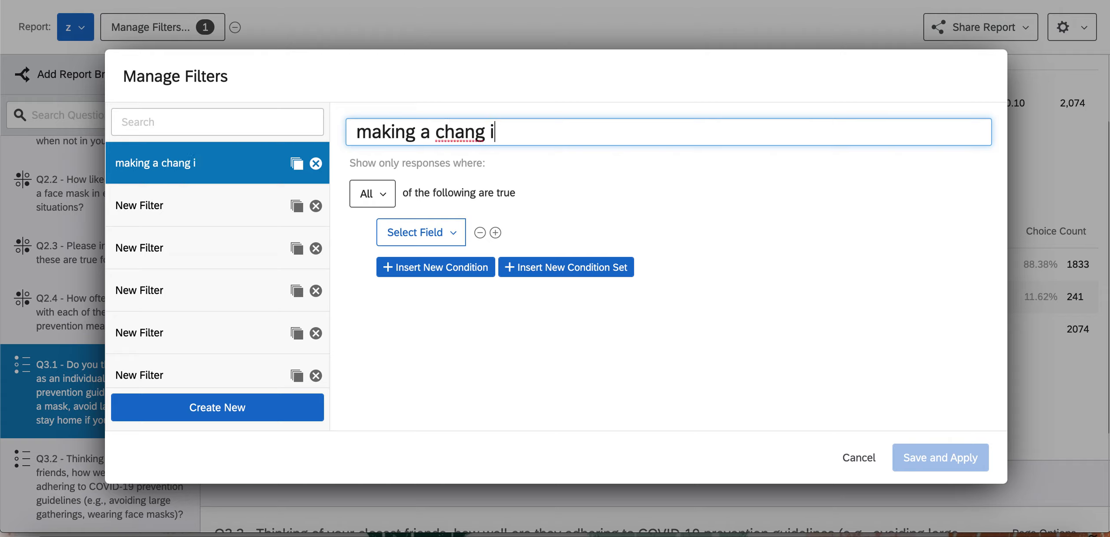
key(BackSpace)
key(BackSpace)
key(BackSpace)
key(BackSpace)
text(ng)
key(BackSpace)
key(BackSpace)
text(ge in greek l)
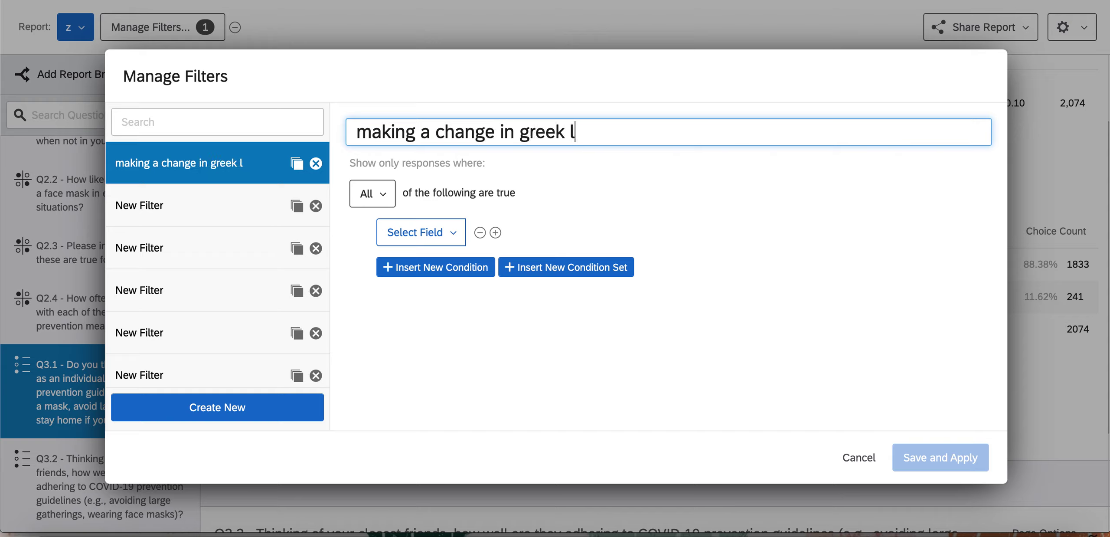
text(ife on)
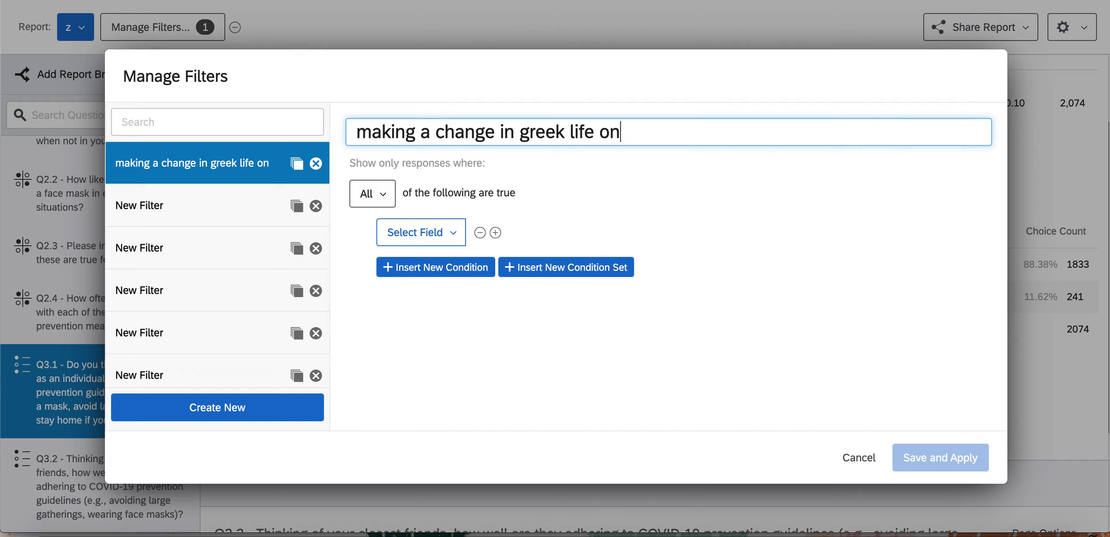
text( campus)
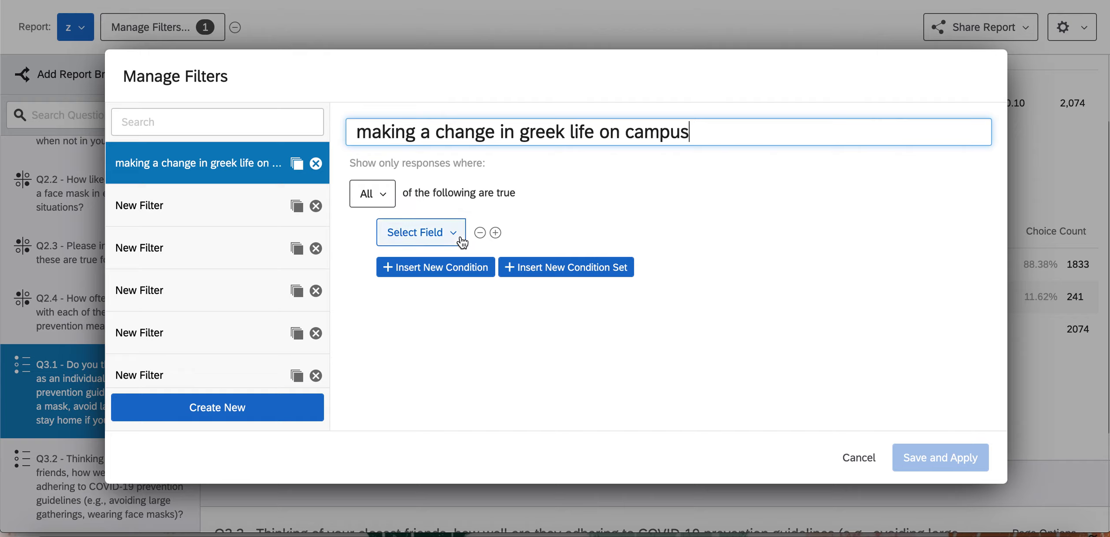
- Set the filter's first condition to Q7.3 (member of a fraternity or sorority) Is "1 - Yes, I'm a member or intend to become one"
click(439, 223)
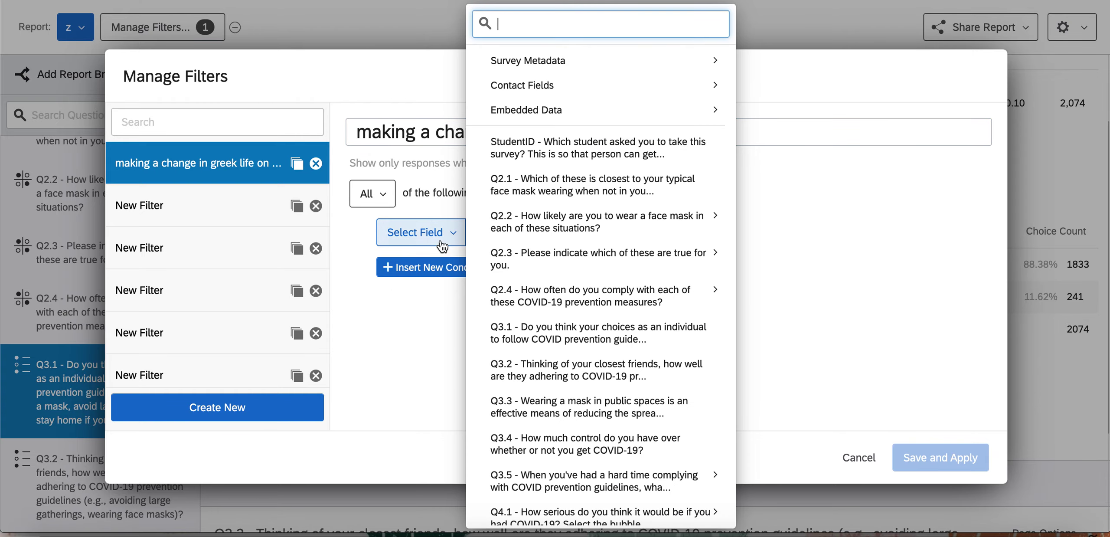
scroll(608, 205, down, 4)
scroll(608, 204, down, 8)
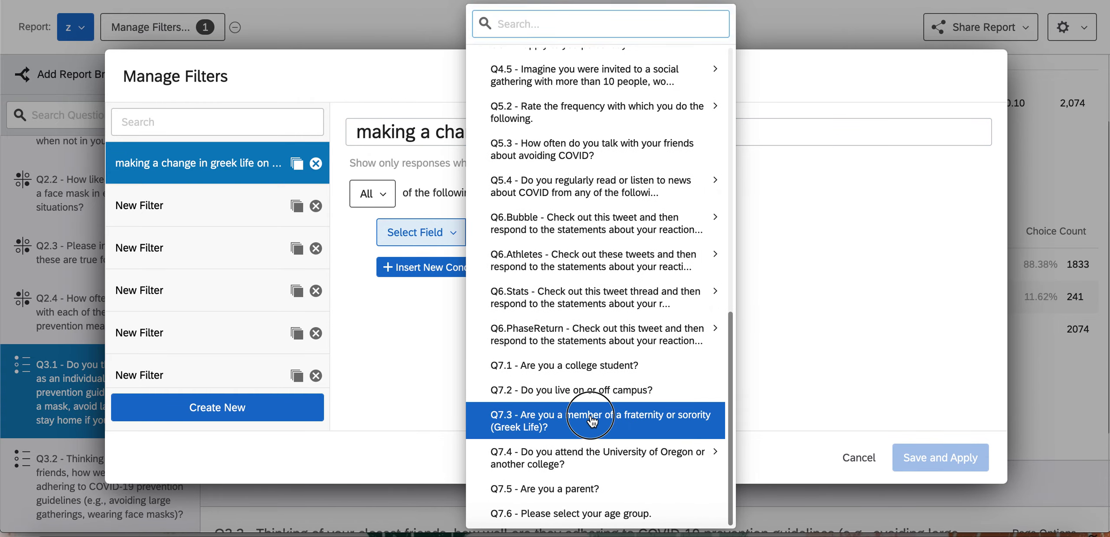
click(592, 420)
click(660, 233)
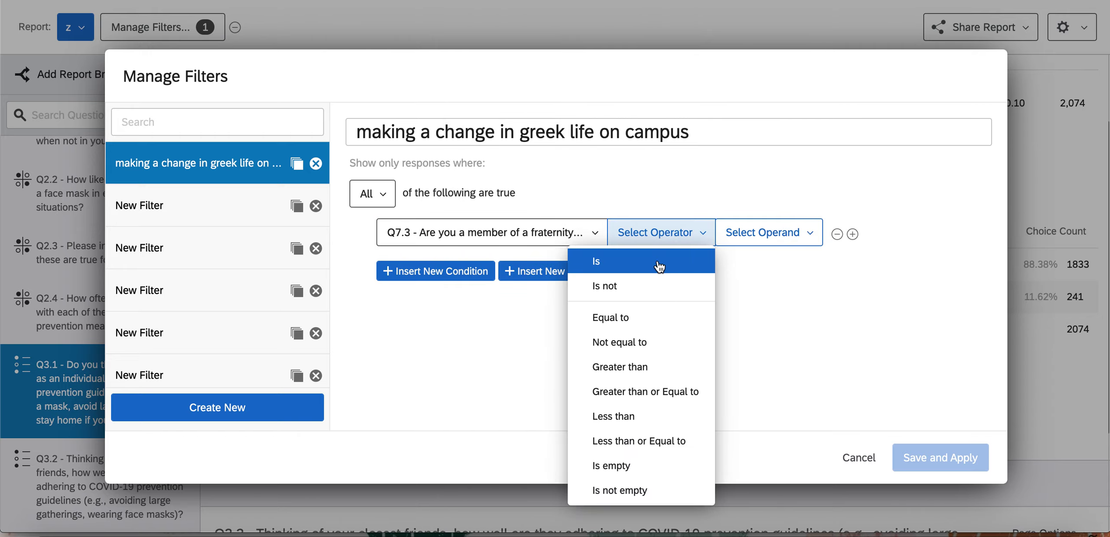
click(660, 262)
click(708, 236)
click(696, 302)
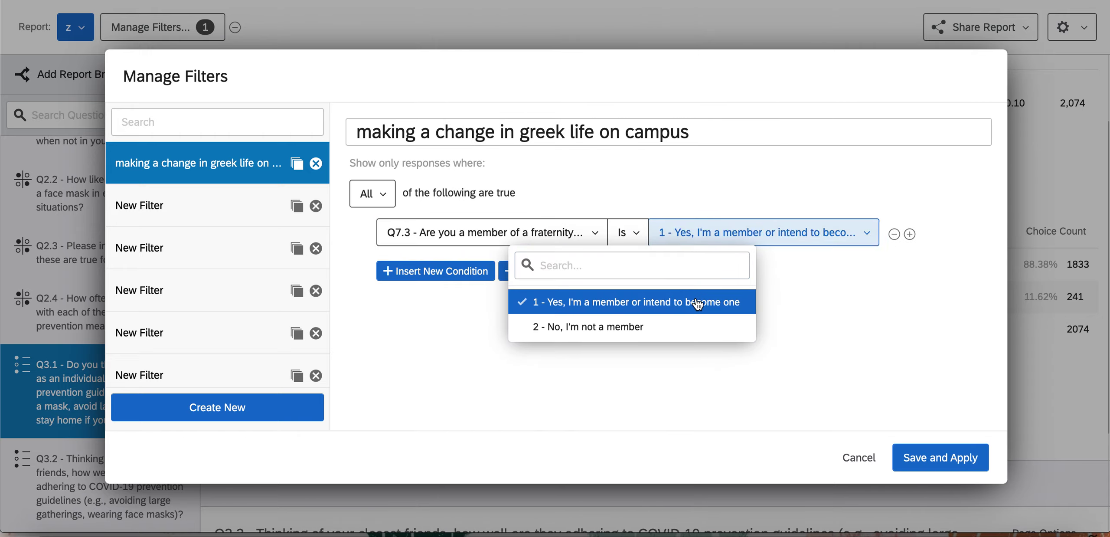
- Add a second filter condition requiring Q7.2 (live on or off campus) Is "1 - On campus"
click(908, 234)
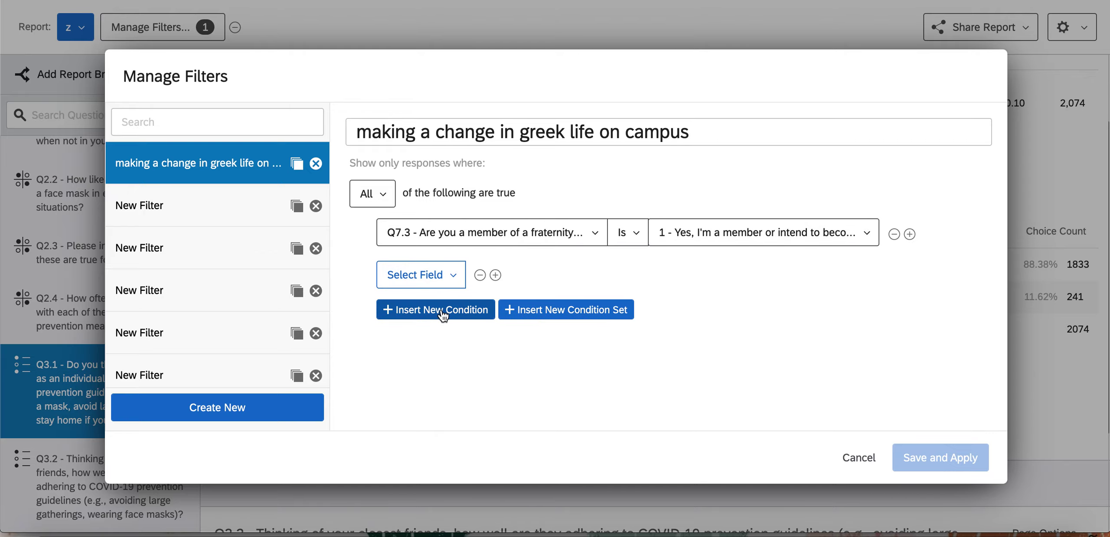
click(443, 278)
scroll(605, 309, down, 10)
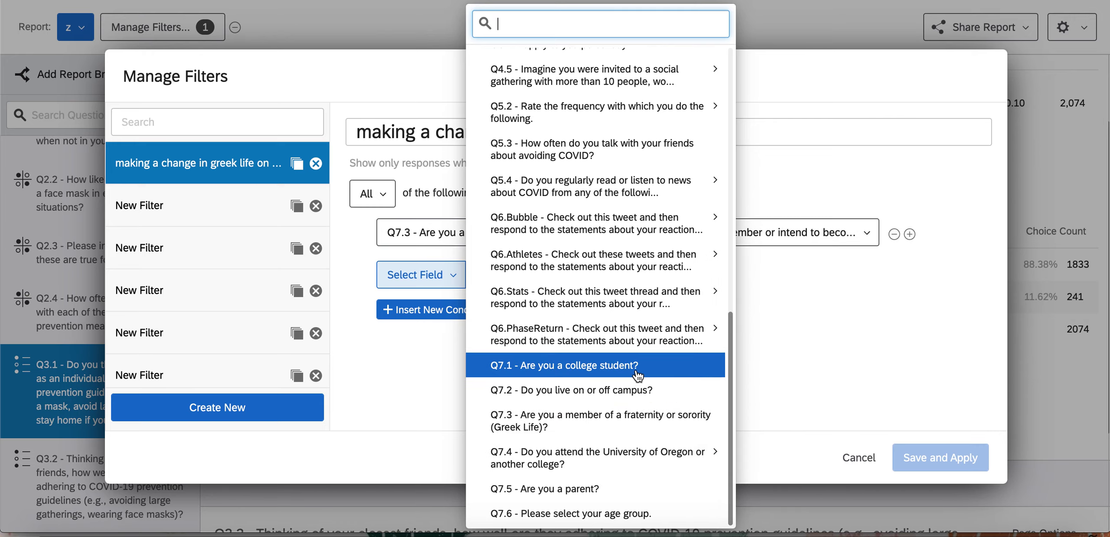
click(640, 390)
click(678, 279)
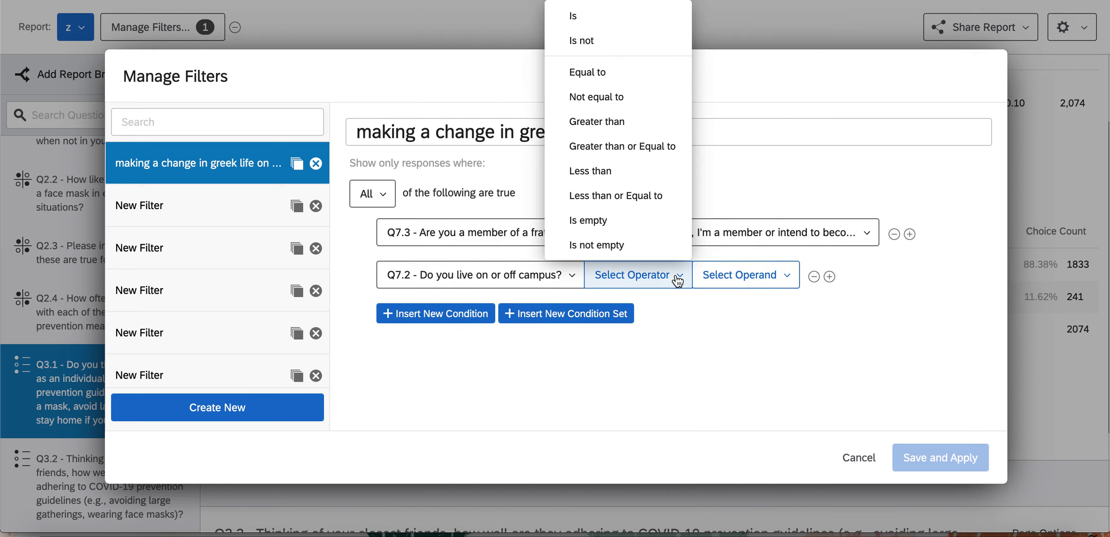
click(571, 18)
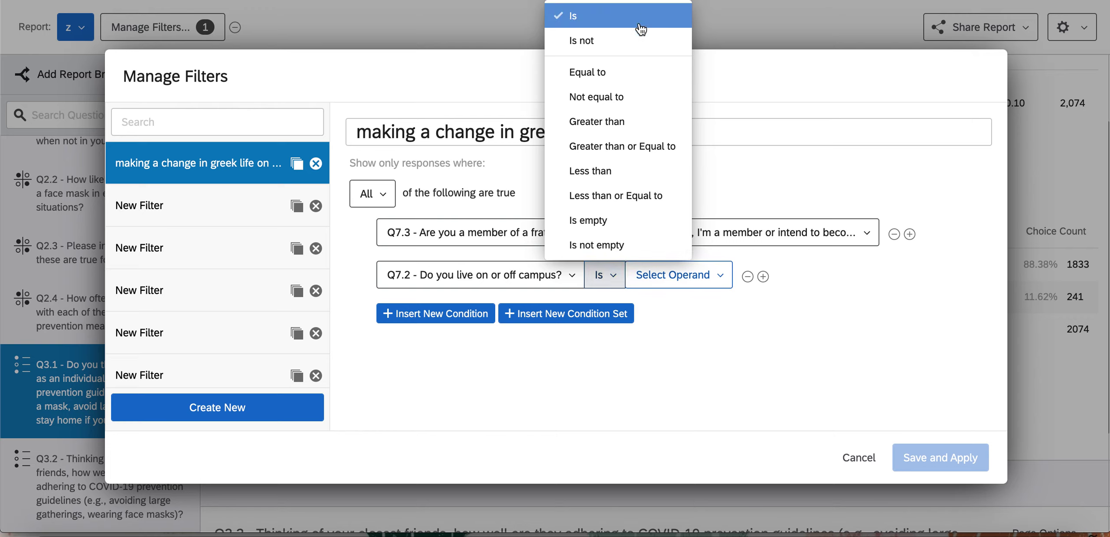
click(718, 271)
click(633, 351)
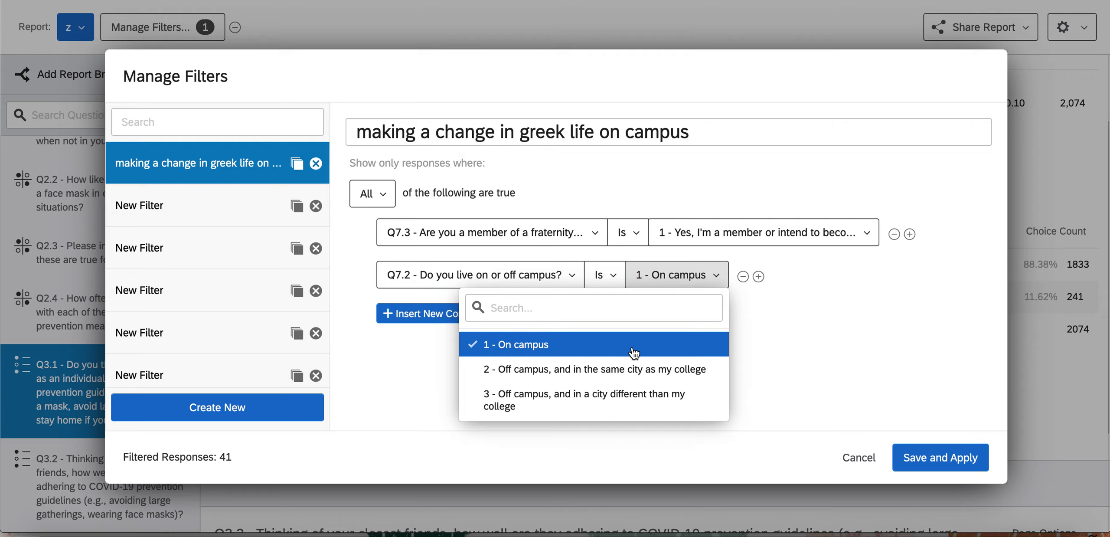
click(776, 321)
- Add a third condition, Q3.1 Is, with both the "1 - Yes" and "2 - No" answers selected, and save and apply the filter
click(758, 276)
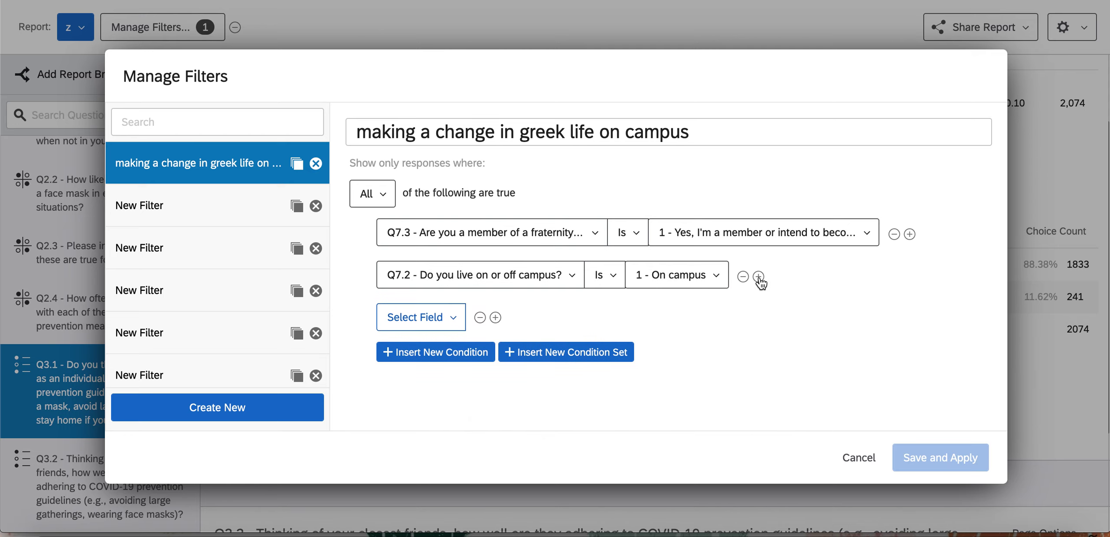
click(430, 321)
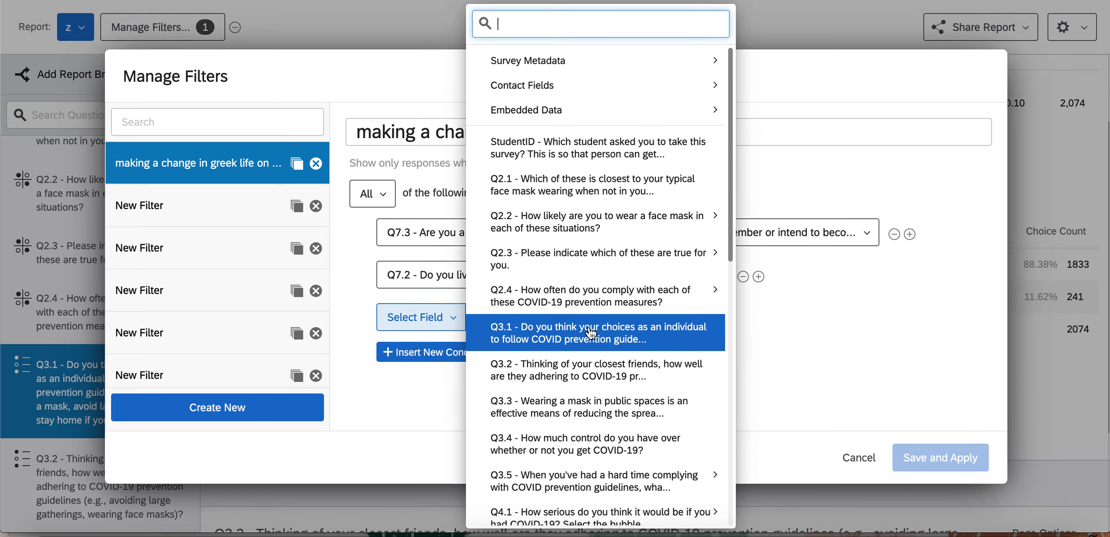
click(591, 332)
click(652, 320)
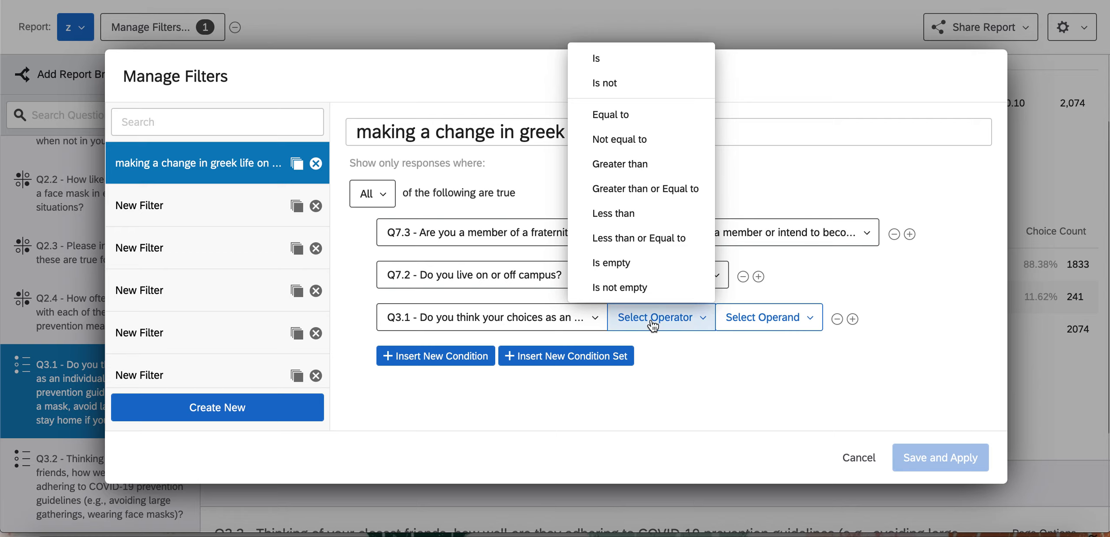
click(631, 58)
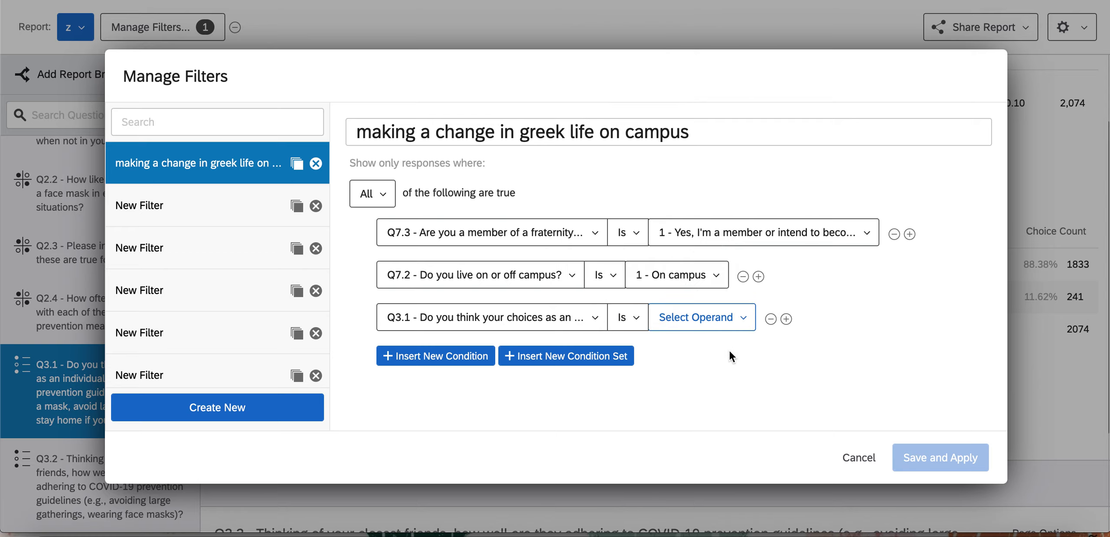
click(724, 321)
click(702, 386)
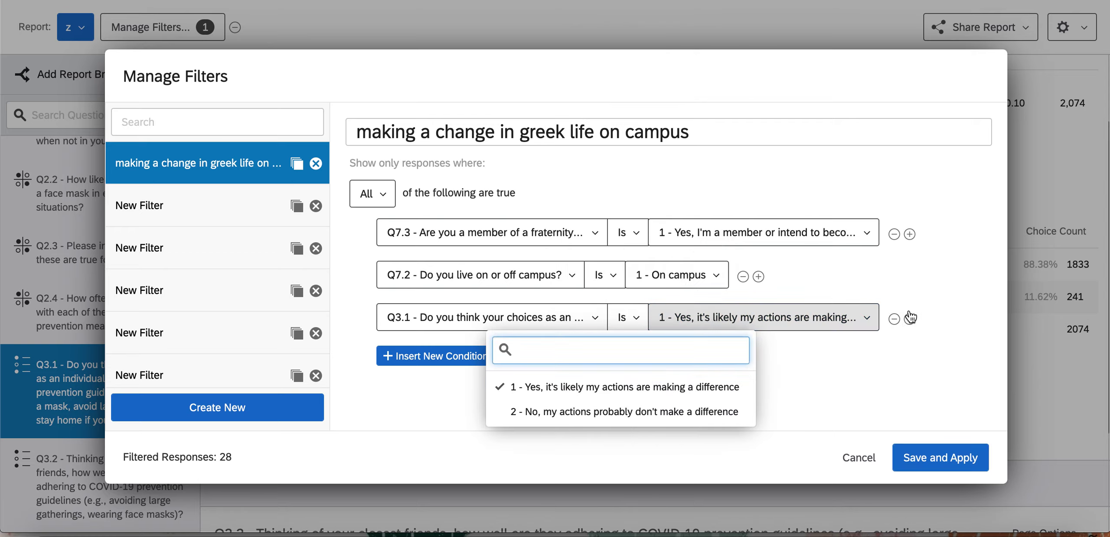
click(706, 411)
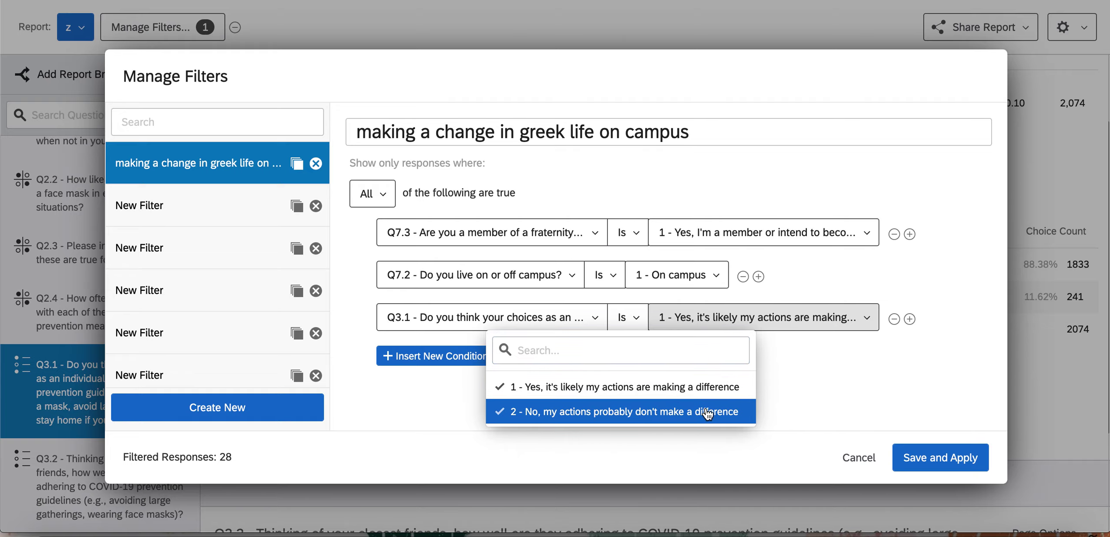
click(934, 461)
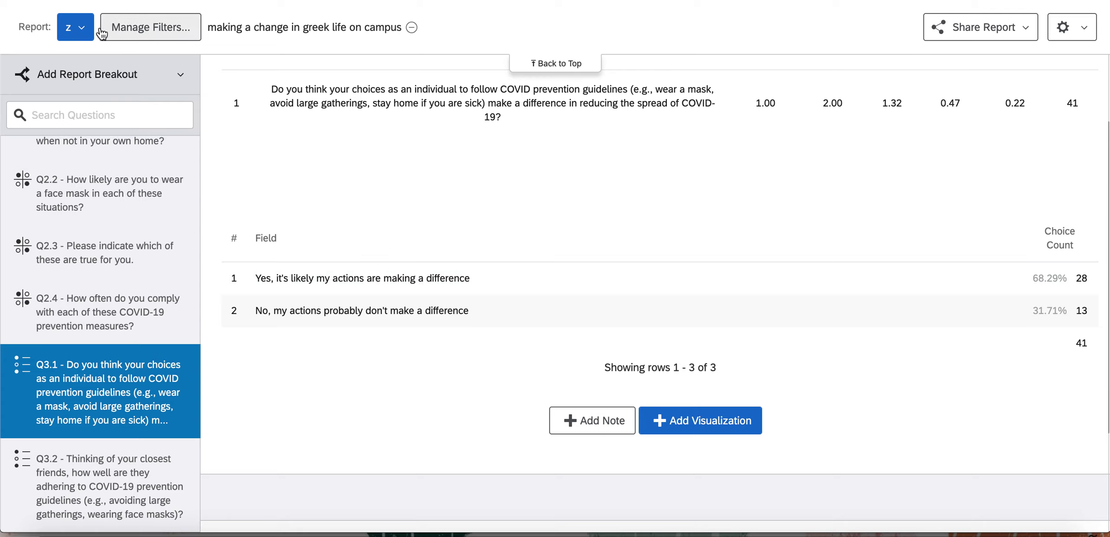
scroll(318, 206, up, 2)
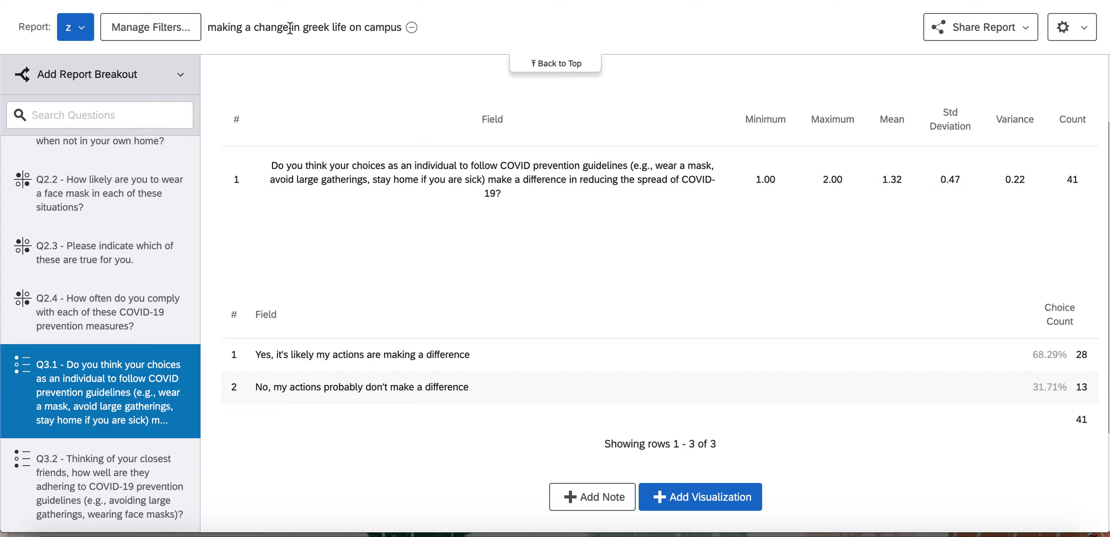
- Create another report filter named "college low percentage"
click(181, 34)
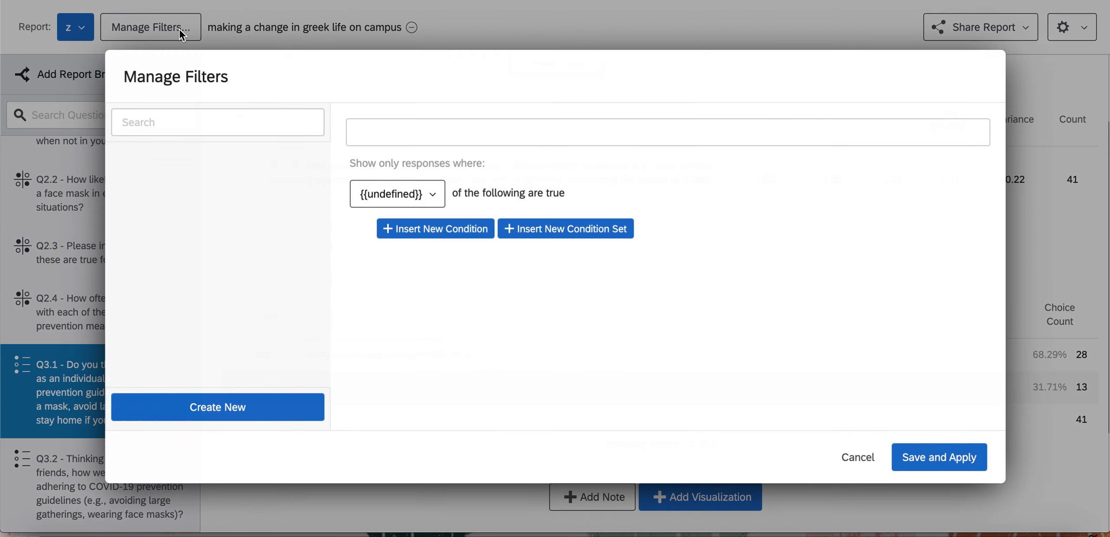
click(250, 415)
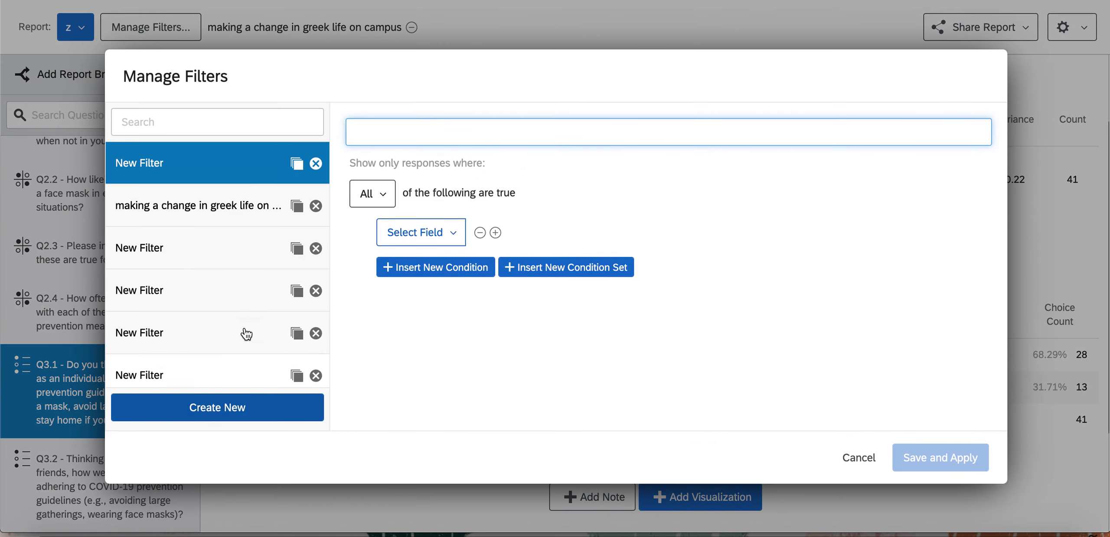
click(445, 135)
text(colle)
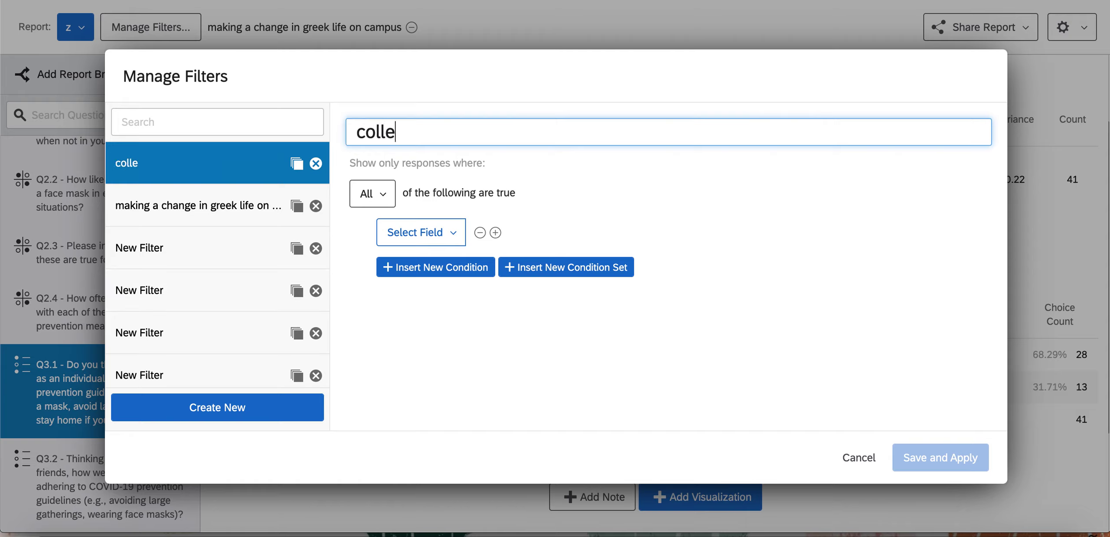
text(hge low )
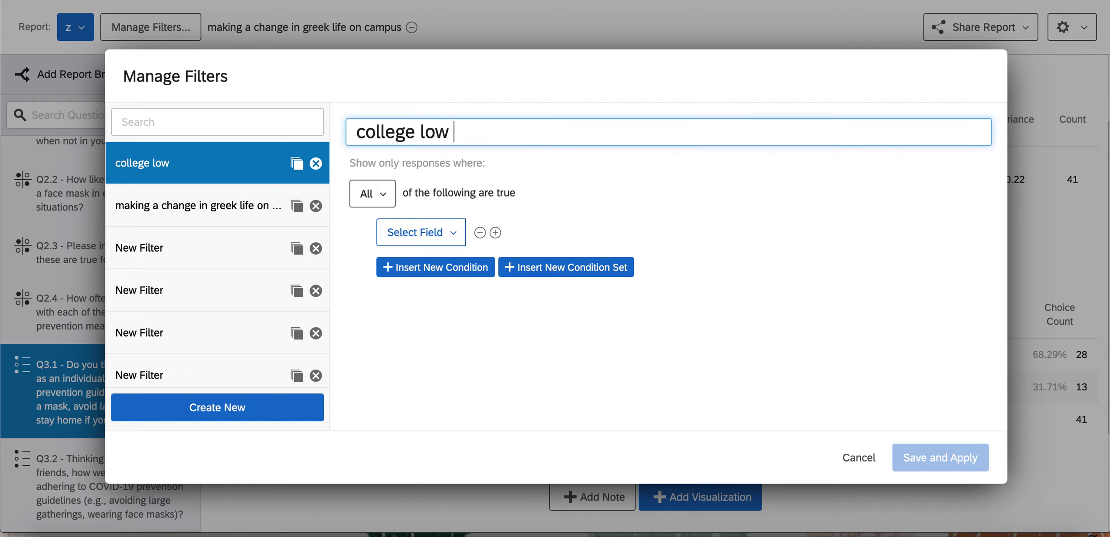
text(percent)
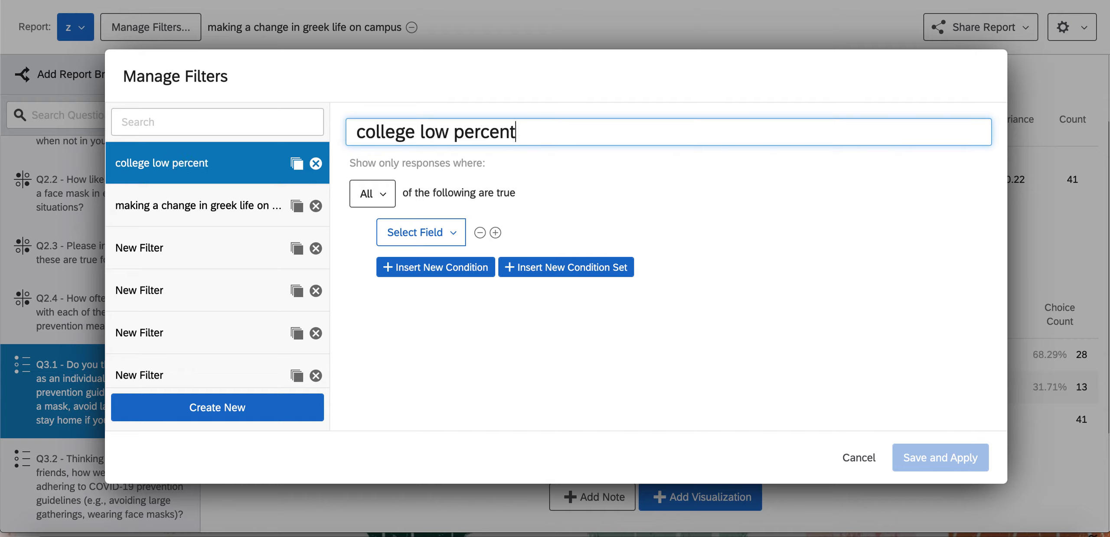
text(age)
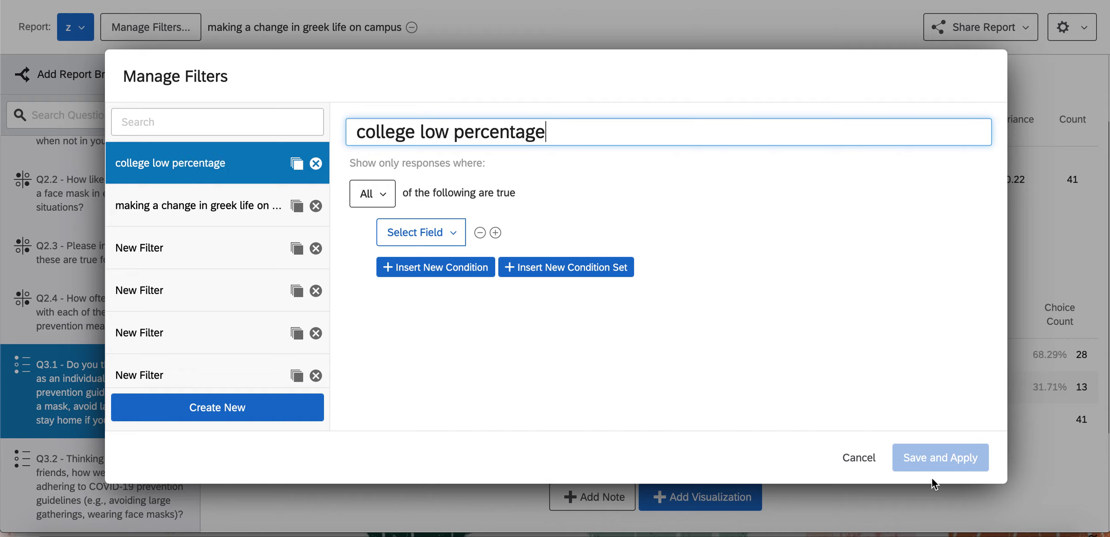
click(454, 235)
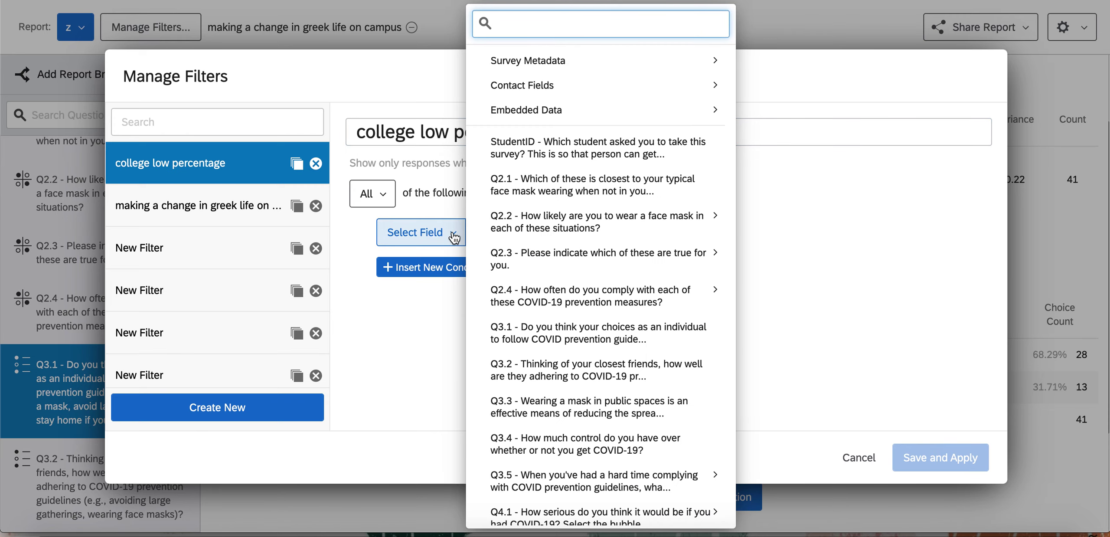
mouse_move(573, 303)
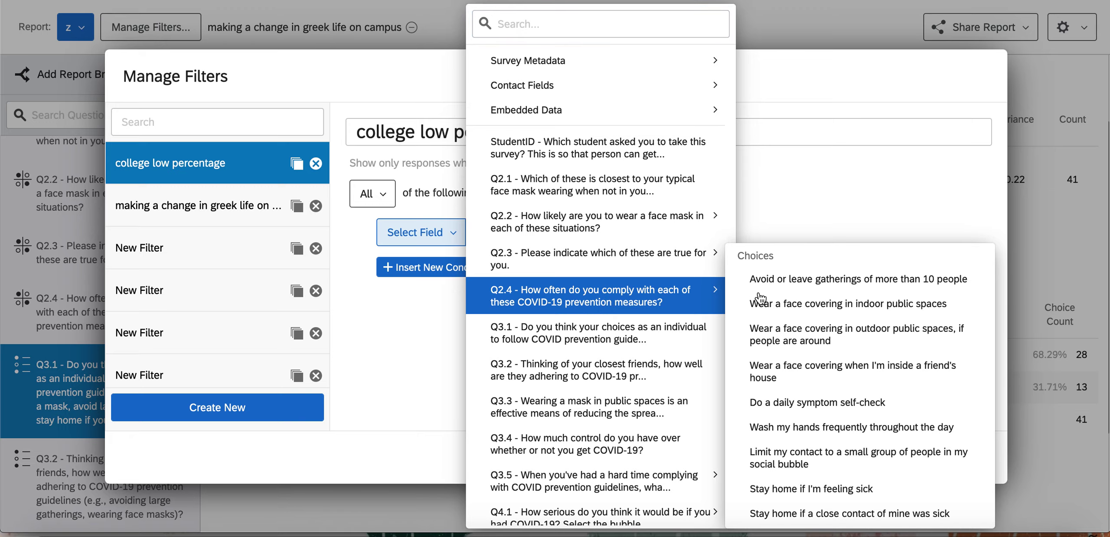
click(837, 218)
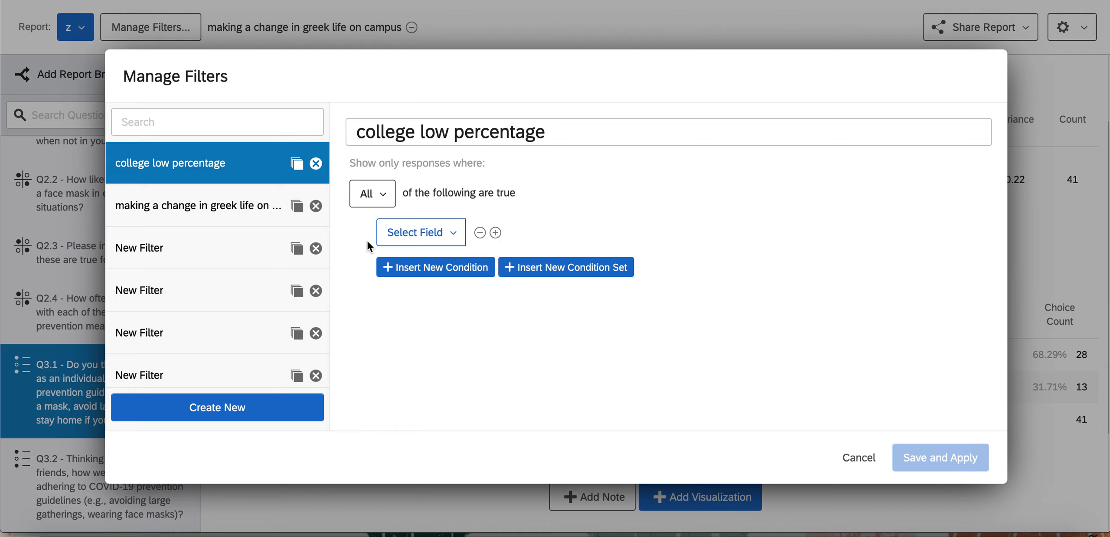
- Set the filter's condition to Q7.1 (Are you a college student?) Is "1 - Yes", and save and apply the filter
click(416, 236)
mouse_move(593, 223)
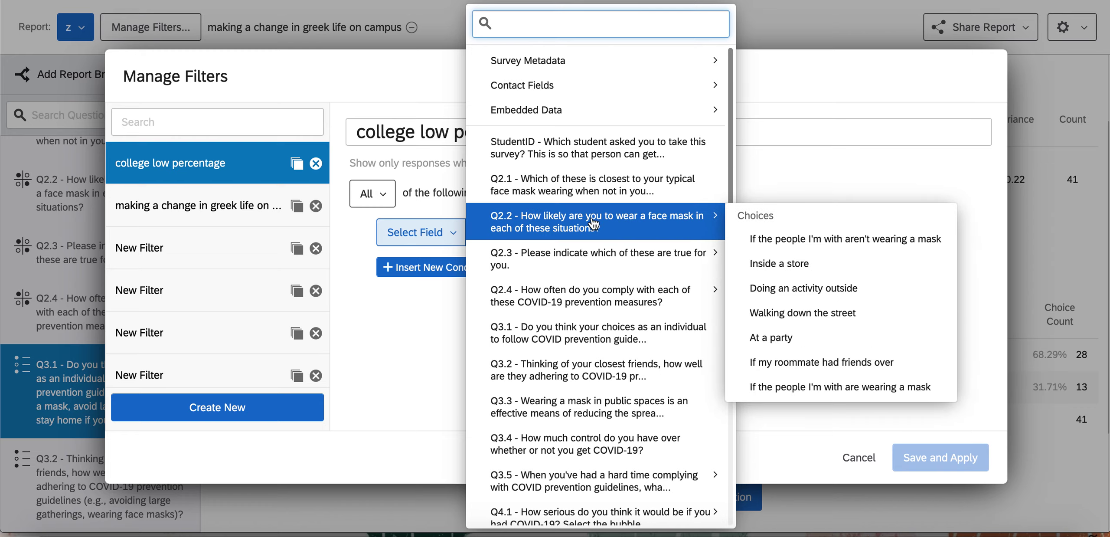
scroll(594, 223, down, 10)
click(652, 369)
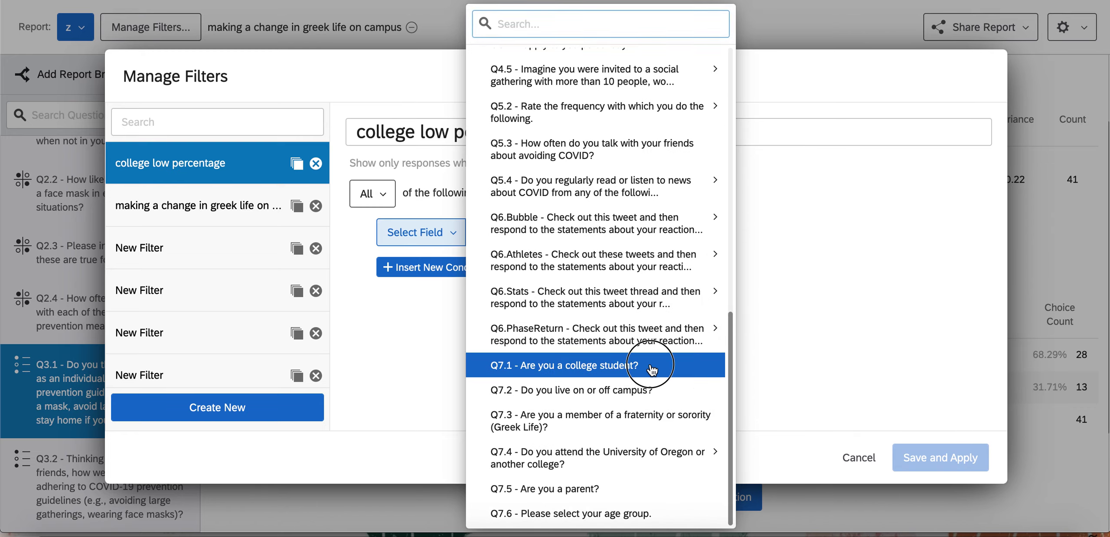
click(656, 233)
click(623, 267)
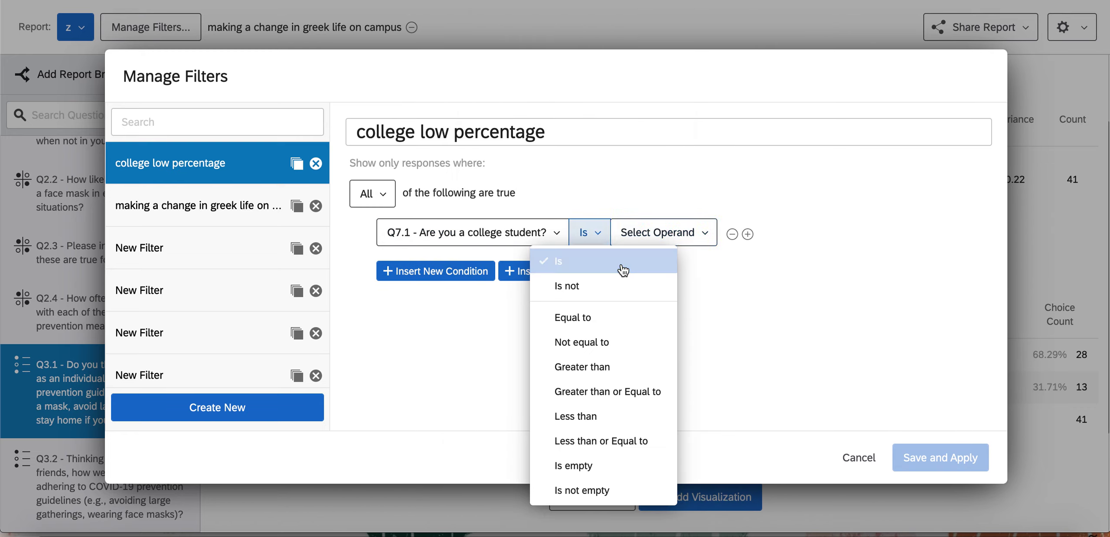
click(616, 232)
click(656, 301)
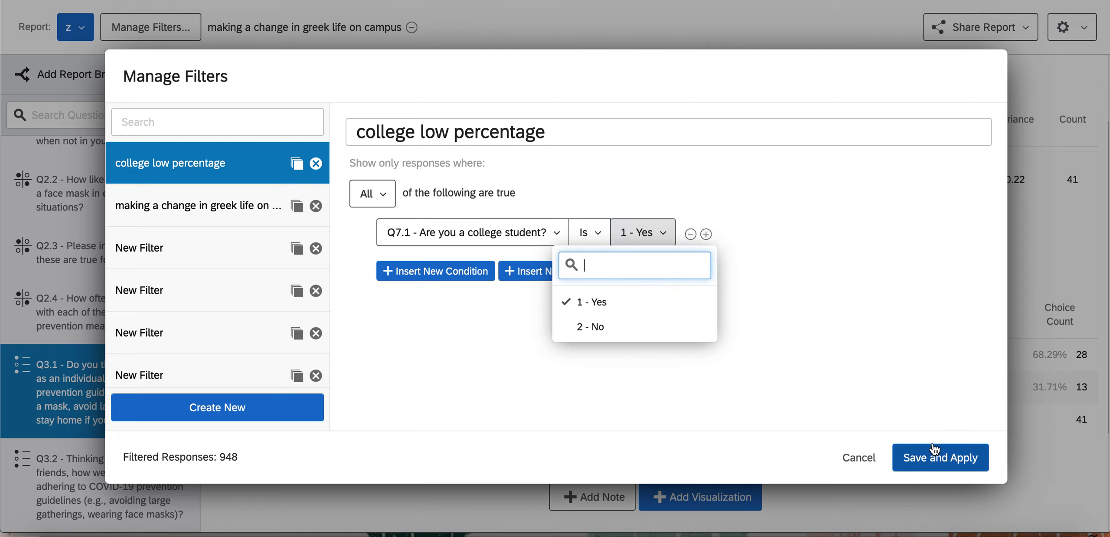
click(967, 462)
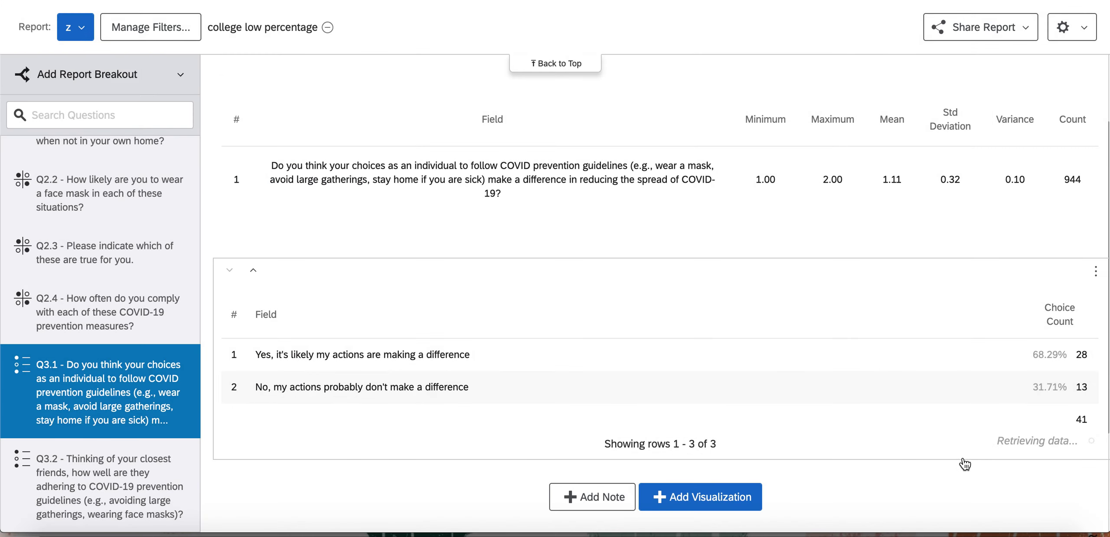
- Examine the filtered chart and statistics table for Q2.4 on how often respondents comply with COVID-19 prevention measures
click(135, 312)
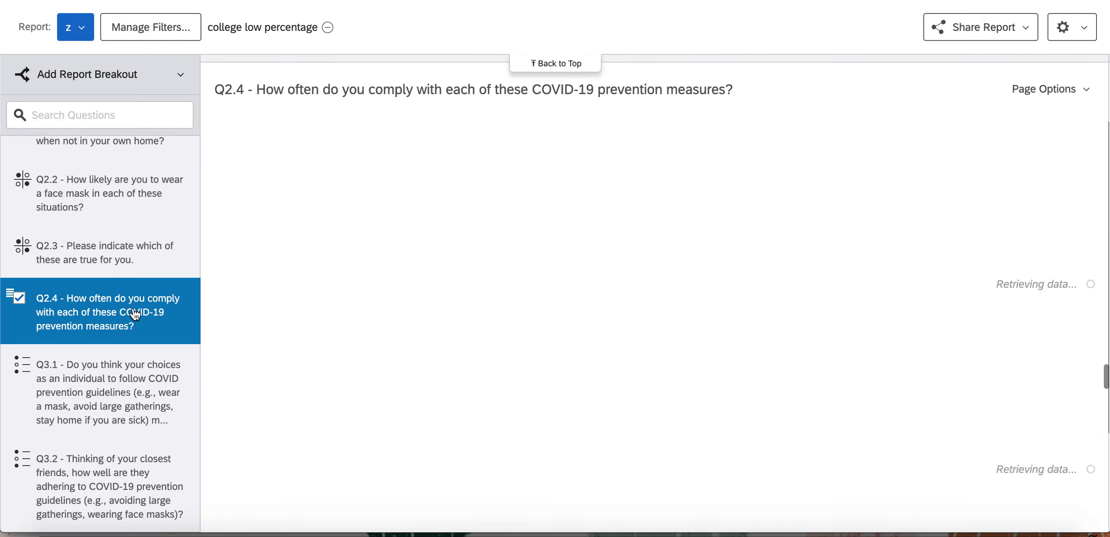
scroll(415, 296, down, 12)
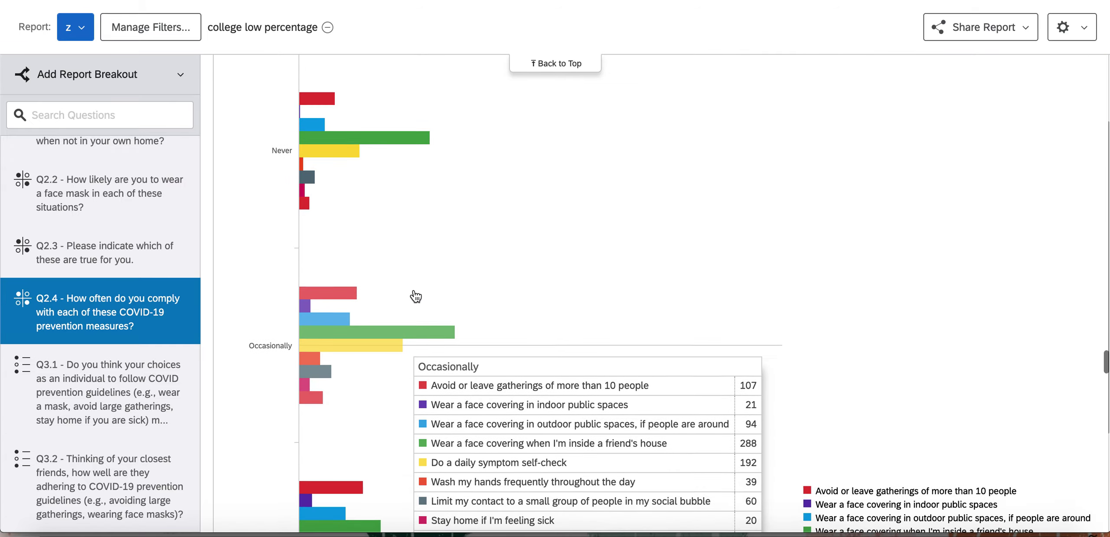
scroll(416, 296, down, 10)
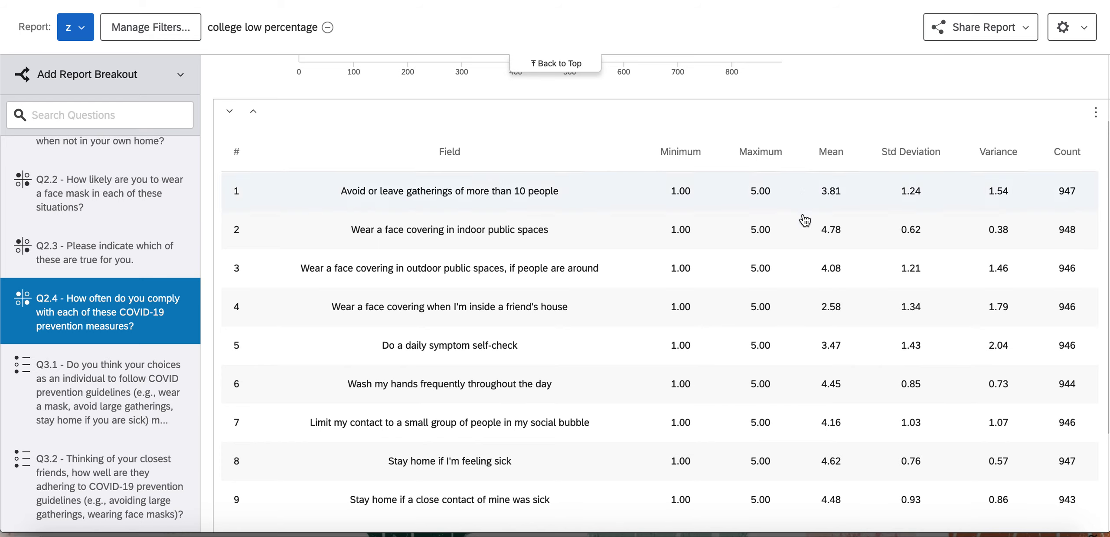
scroll(802, 220, down, 3)
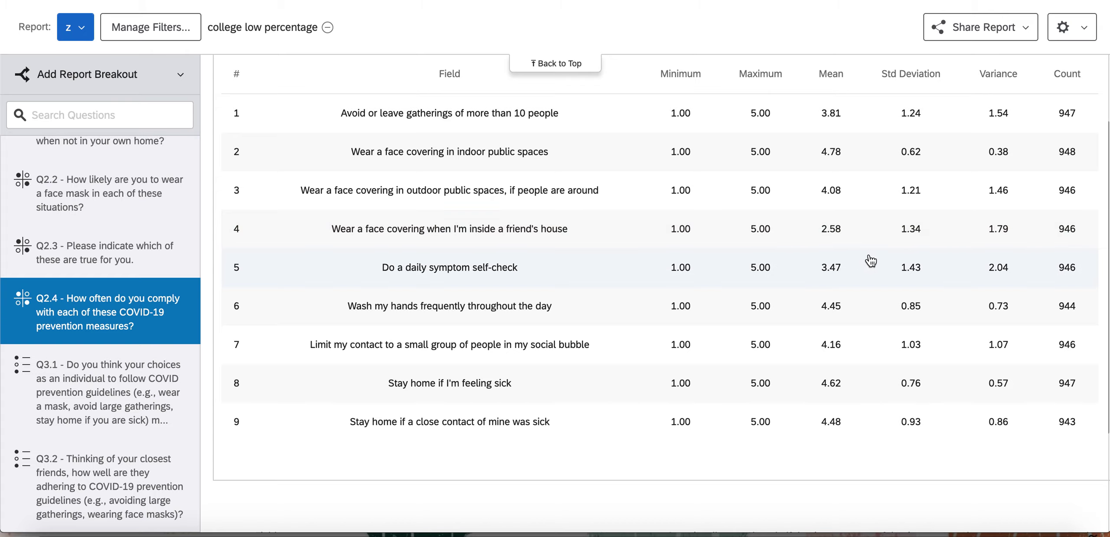
scroll(752, 266, up, 4)
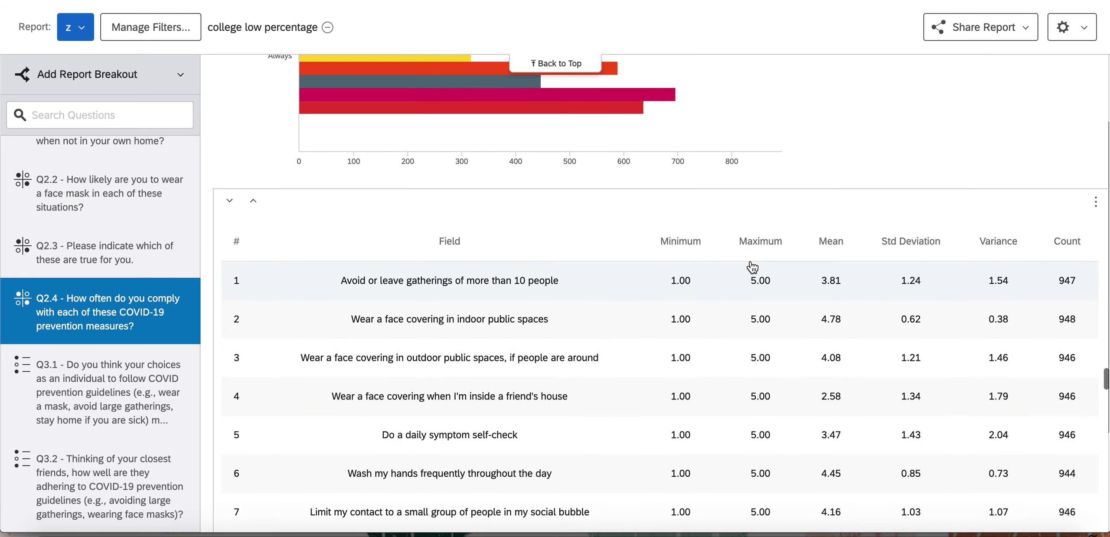
- Go to the survey's Crosstabs analysis and dismiss the Crosstab Updates notice
click(575, 65)
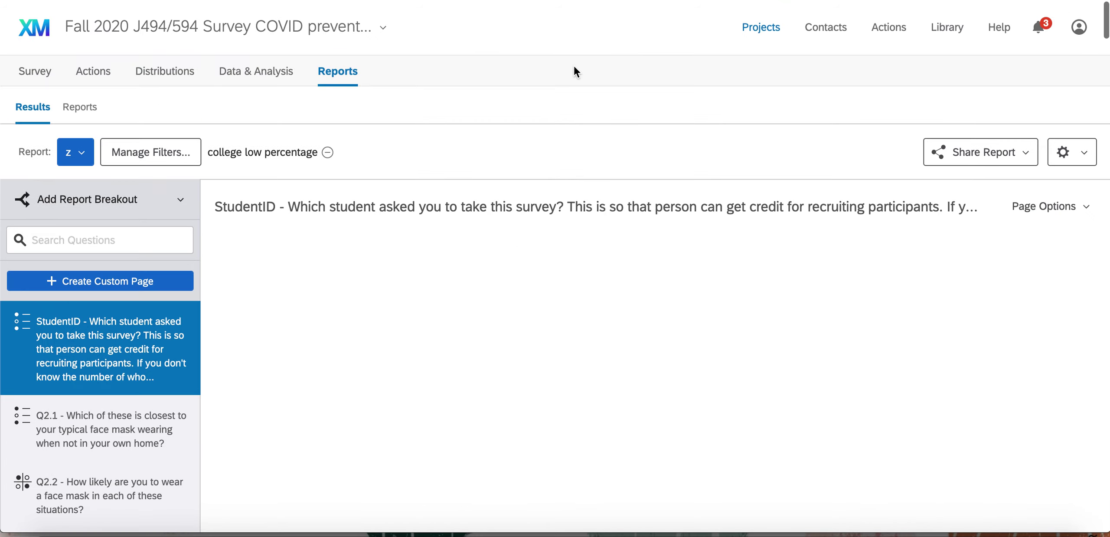
click(272, 74)
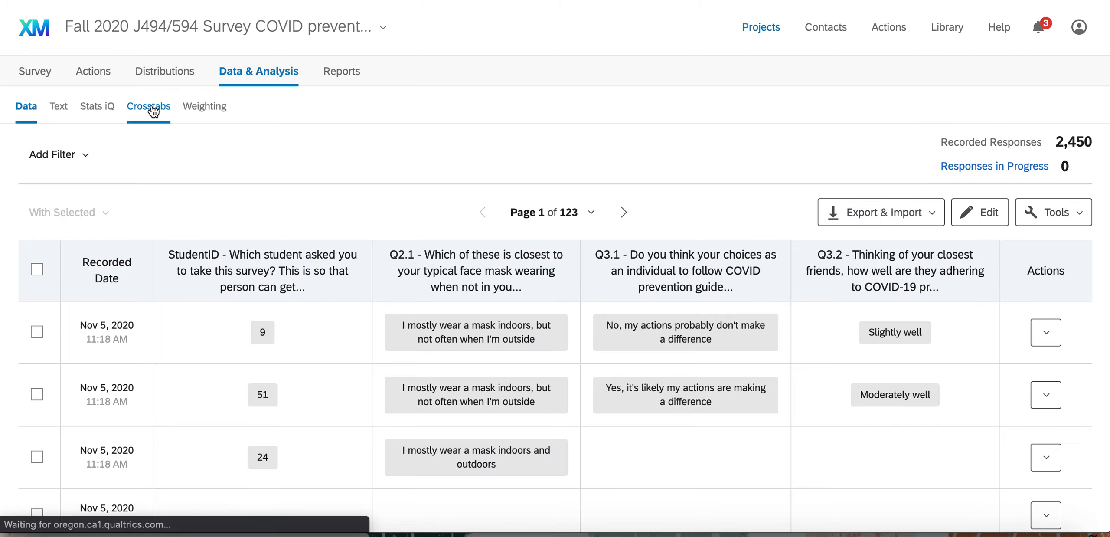
click(153, 112)
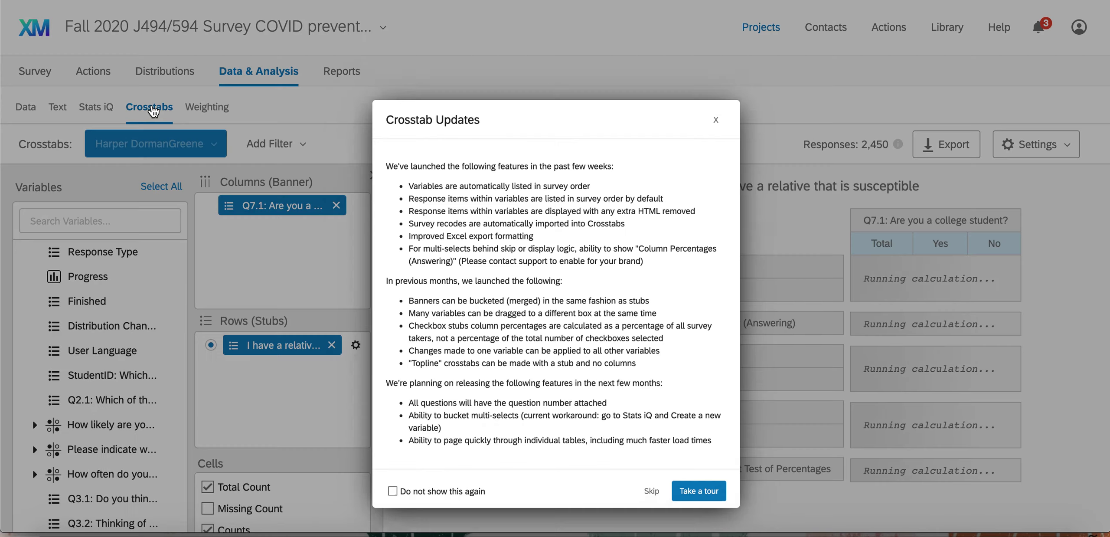
click(776, 74)
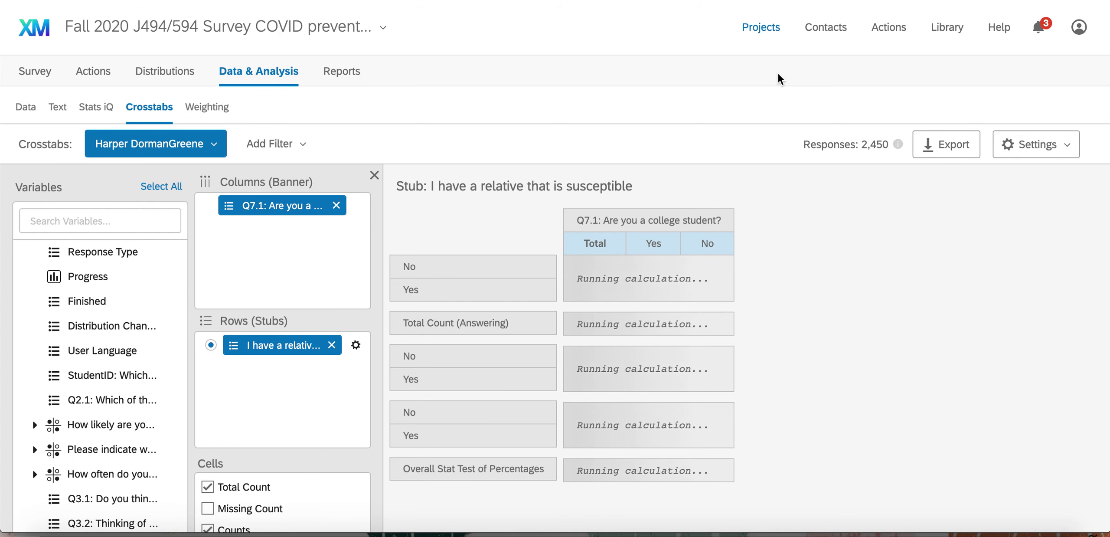
- Create a new crosstab named "z"
click(154, 137)
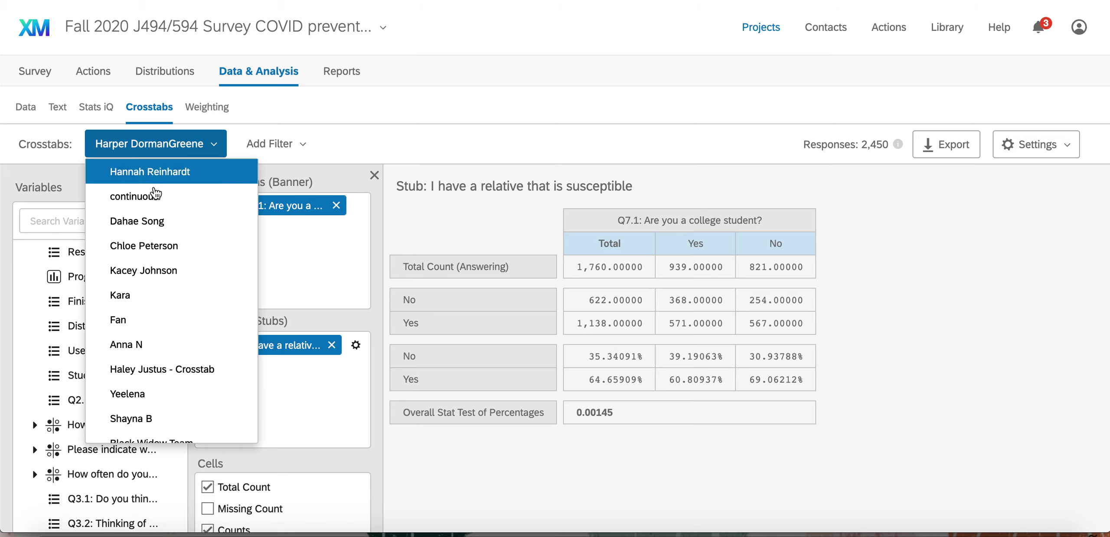
scroll(210, 305, down, 10)
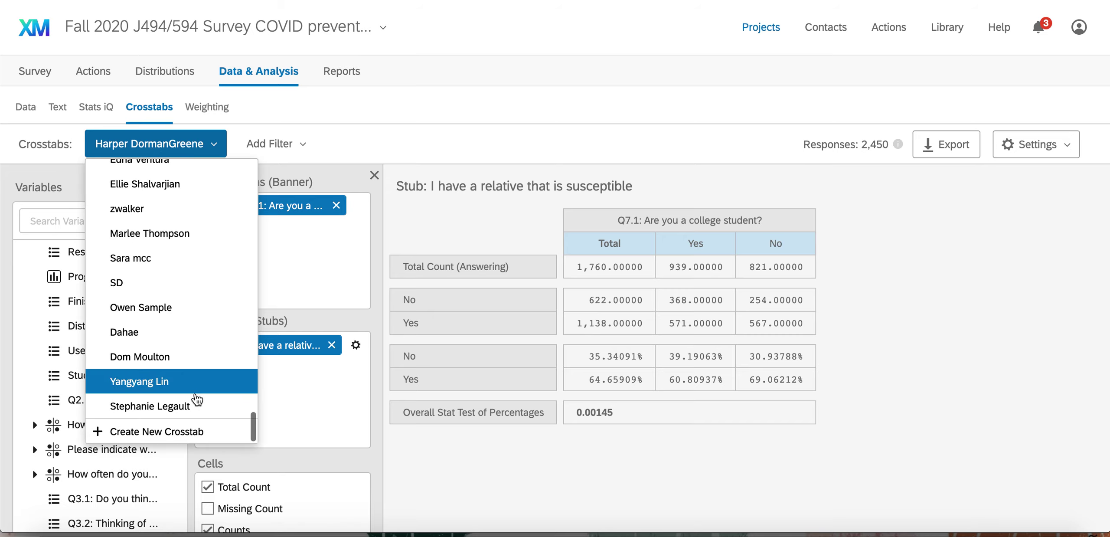
click(208, 431)
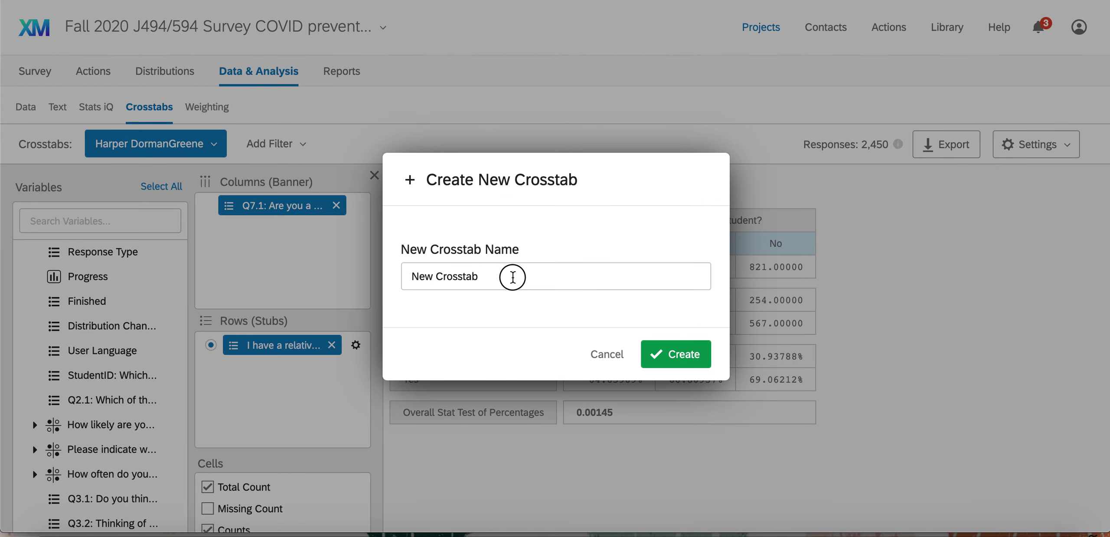
click(511, 276)
key(BackSpace)
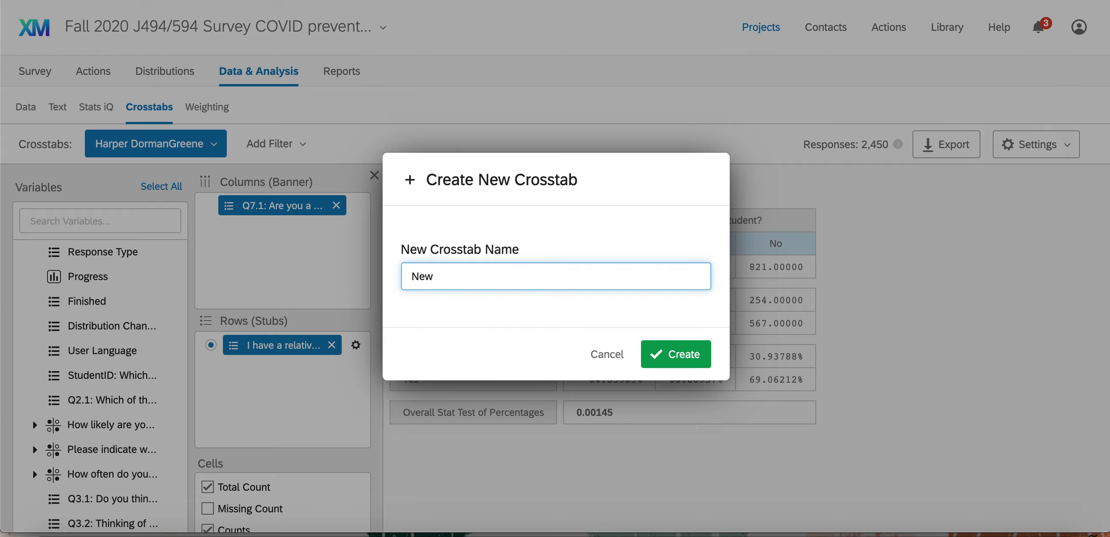
text(z)
click(709, 359)
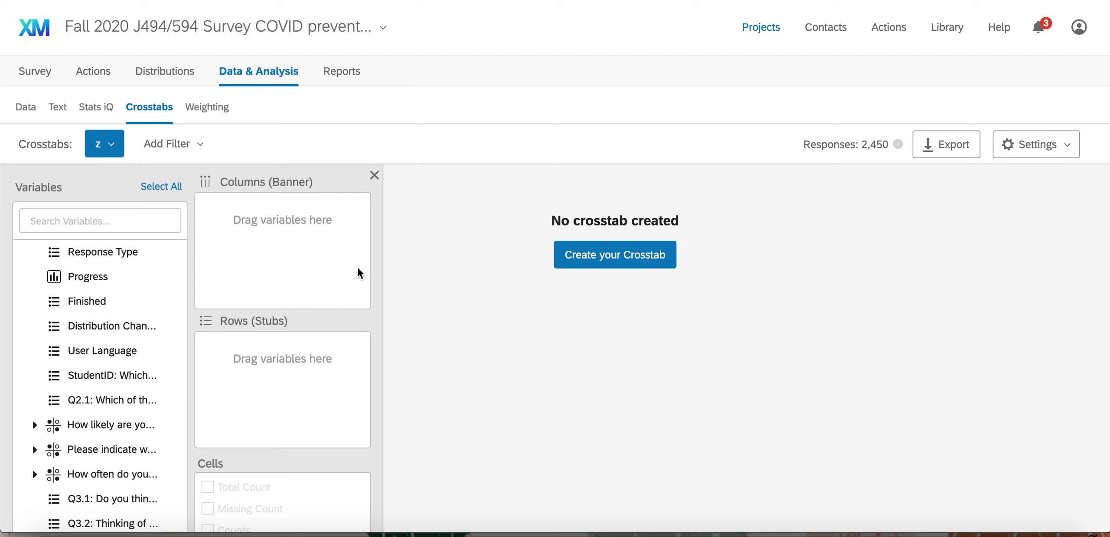
- Add Q7.1 (Are you a college student?) as the crosstab's column banner and Q2.1 (typical face mask wearing) as its row stub
scroll(111, 349, down, 5)
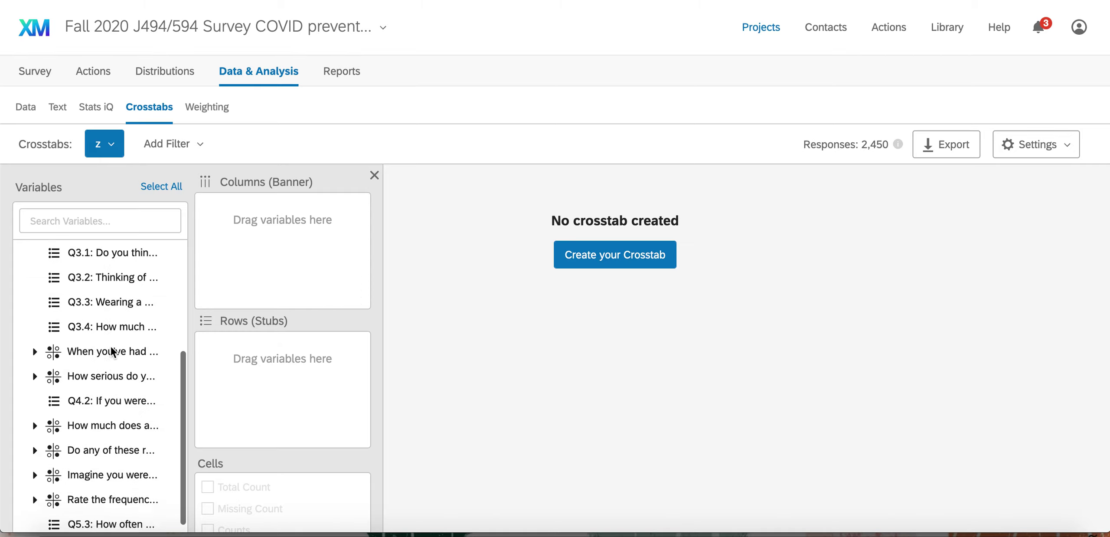
scroll(111, 349, down, 5)
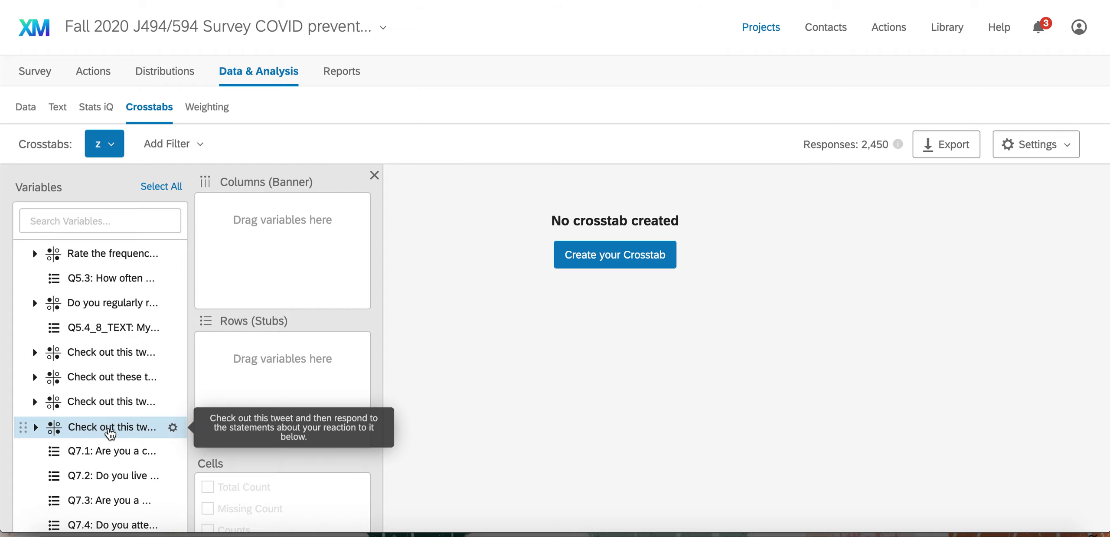
scroll(112, 429, down, 4)
scroll(126, 403, down, 1)
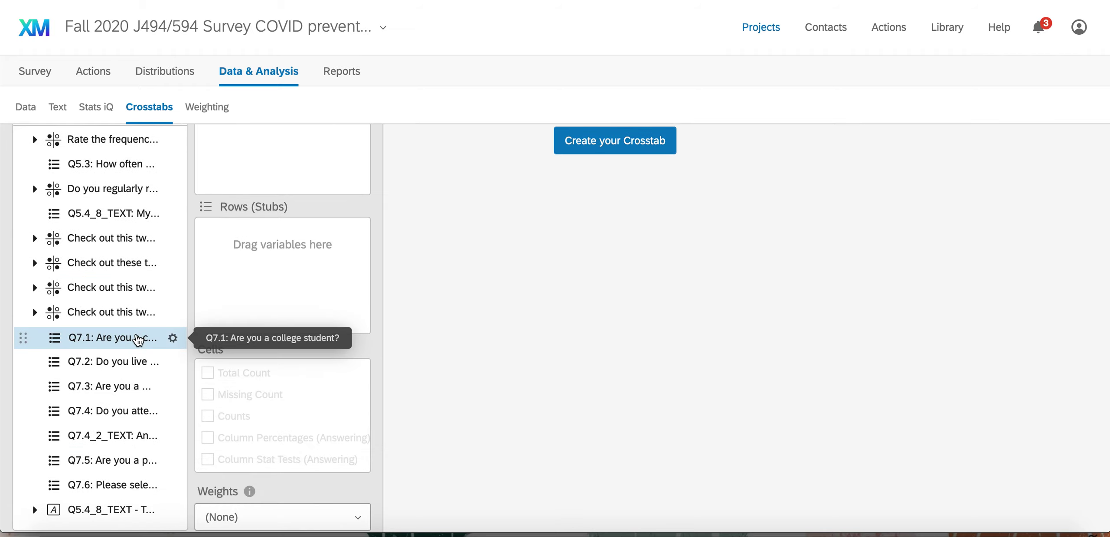
drag(138, 339, 271, 177)
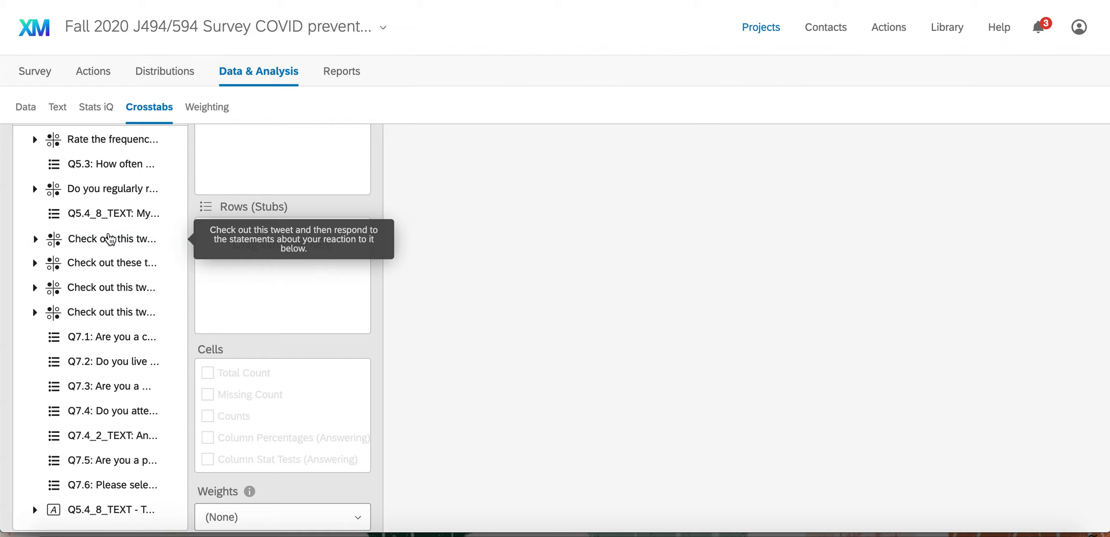
scroll(109, 256, up, 10)
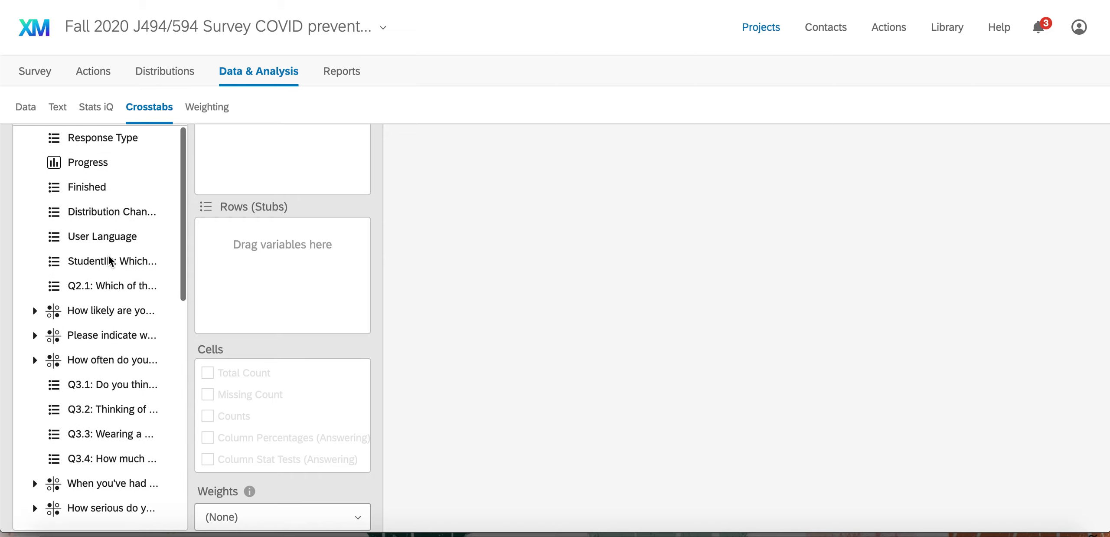
drag(108, 286, 280, 268)
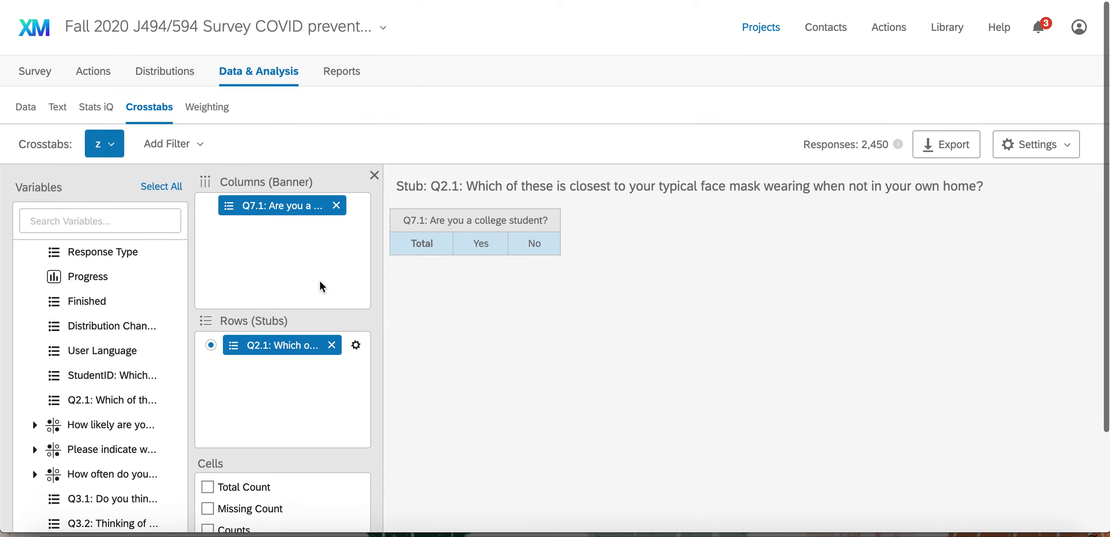
- In Q7.1's bucketing settings, name the group containing Yes "college student" and the group containing No "not college"
click(358, 205)
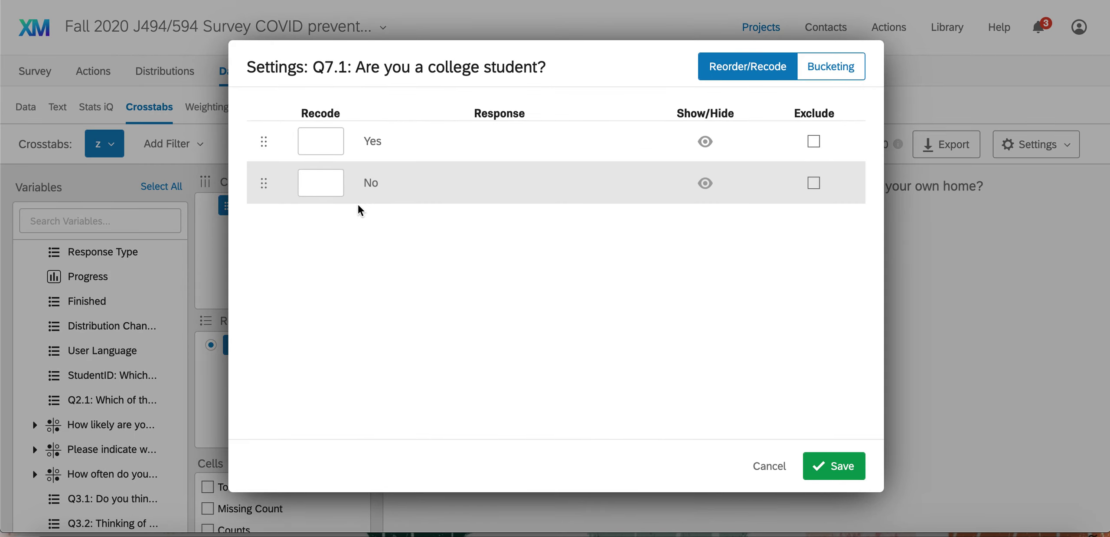
click(830, 73)
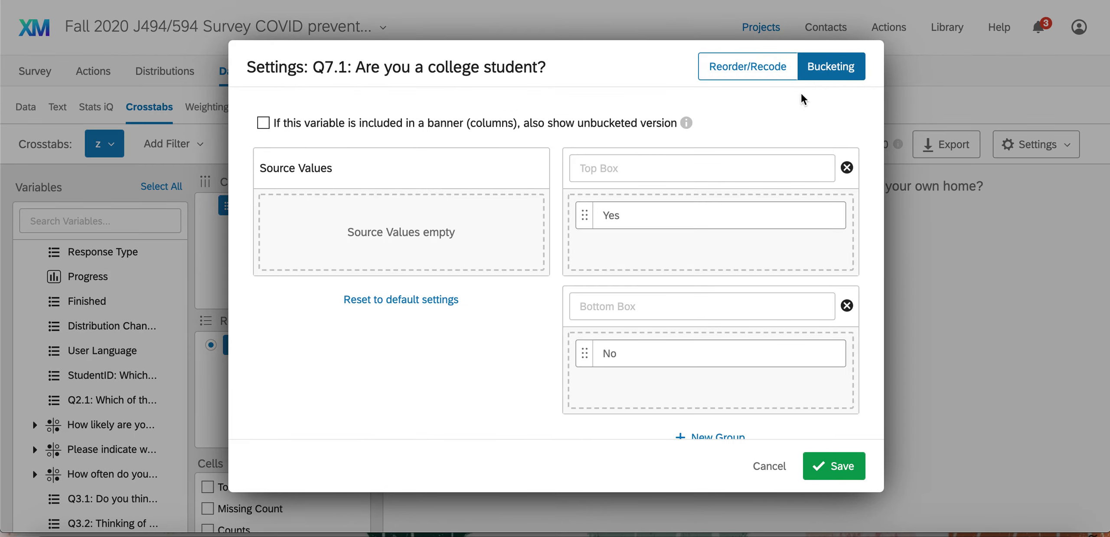
click(716, 173)
text(college student)
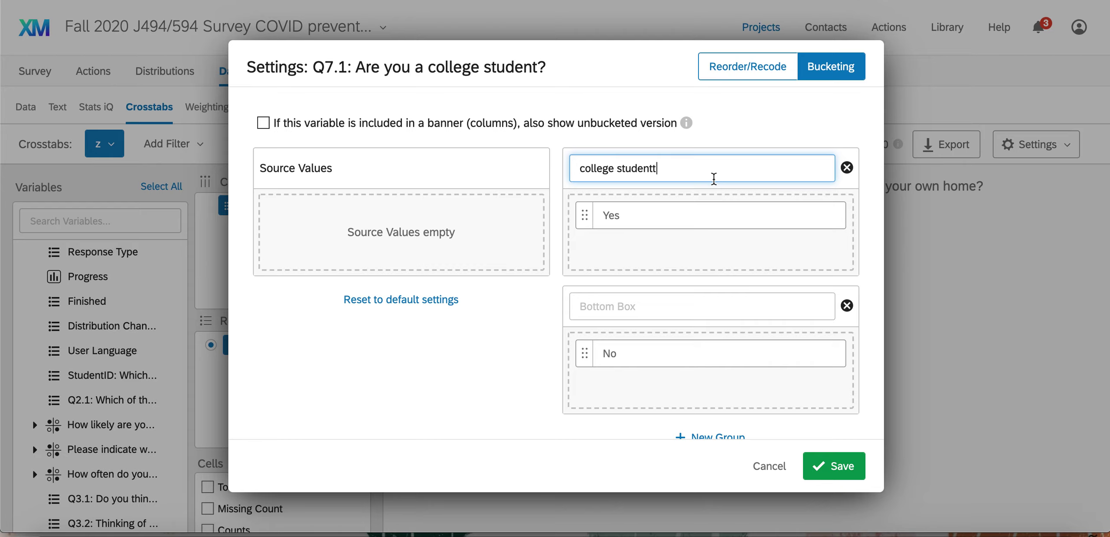
click(675, 309)
text(not college)
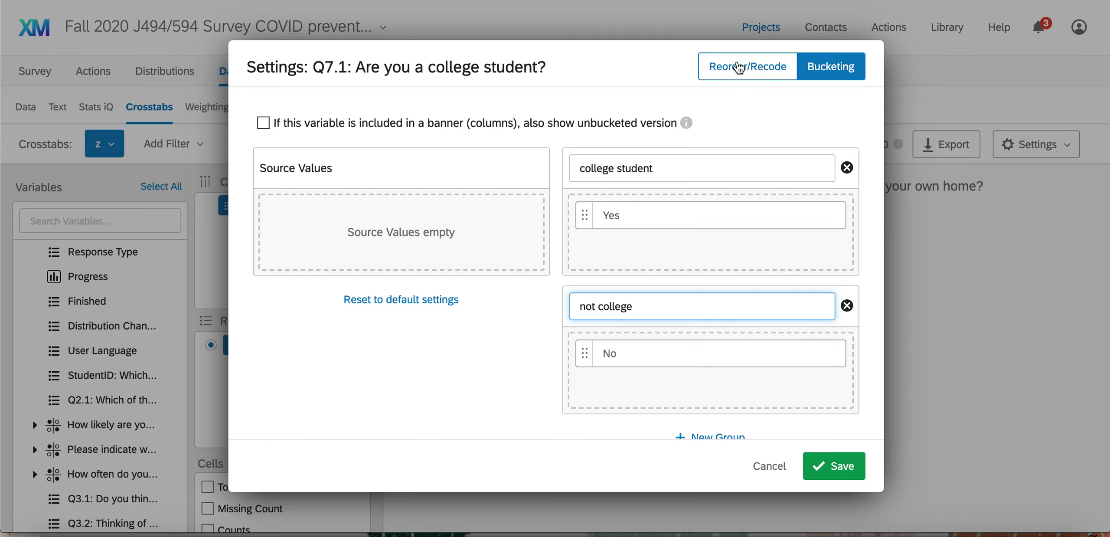
- Recode Q7.1's Yes as 1 and No as 2, and save, applying the same settings to "Please indicate which...hese are true for you."
click(716, 63)
click(335, 145)
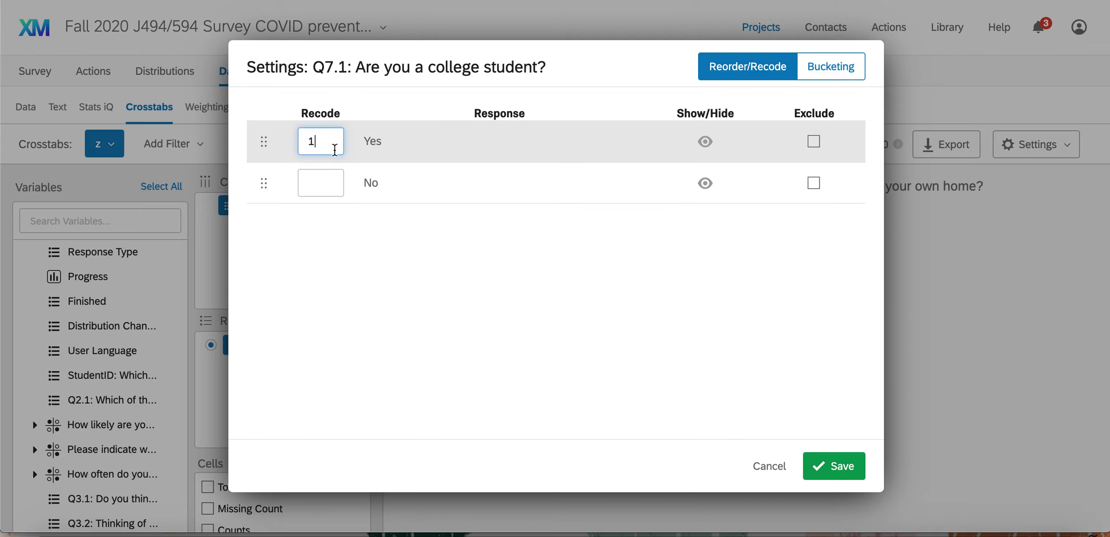
click(326, 188)
text(2)
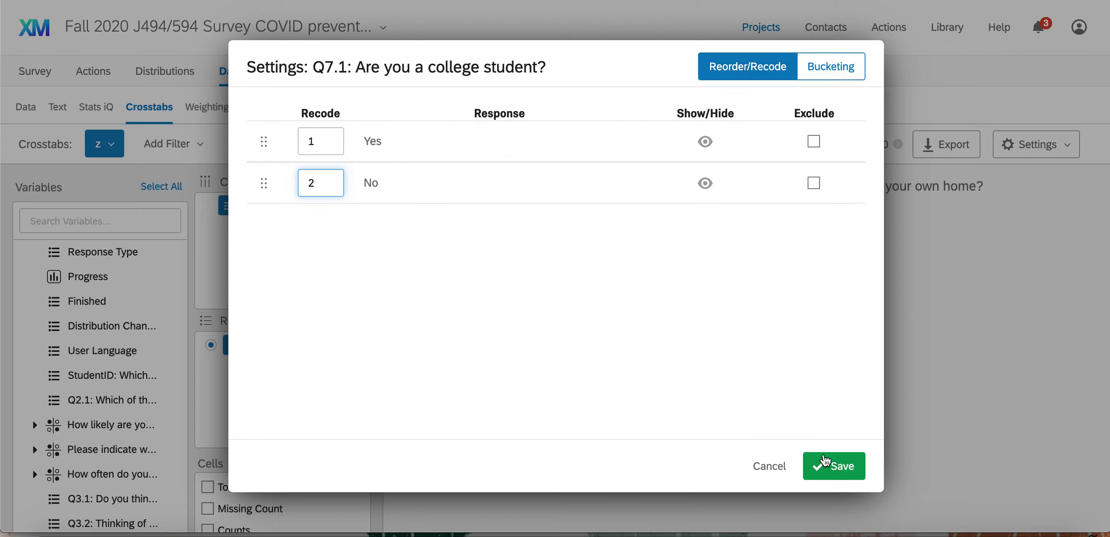
click(825, 461)
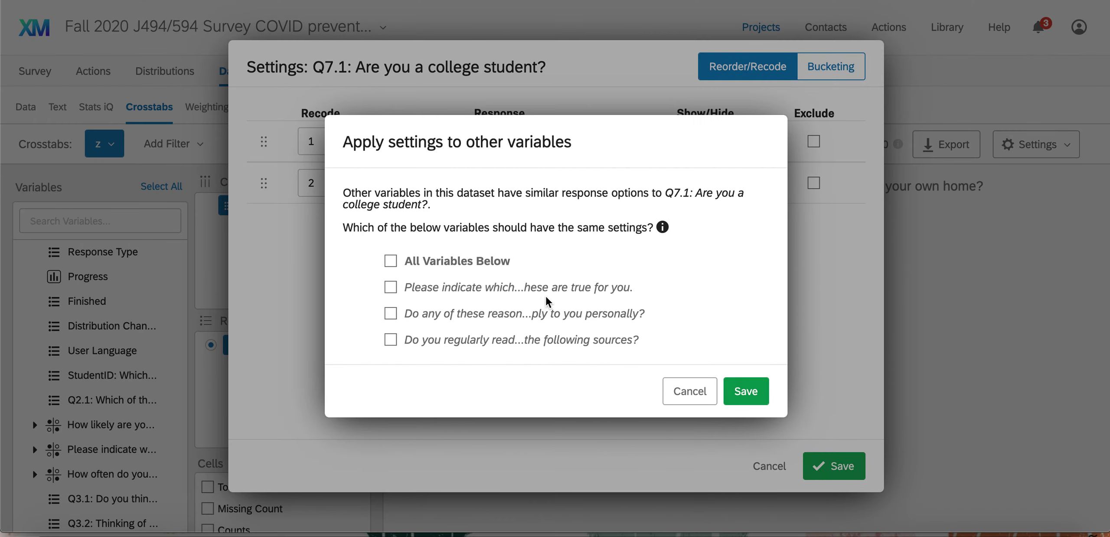
click(542, 288)
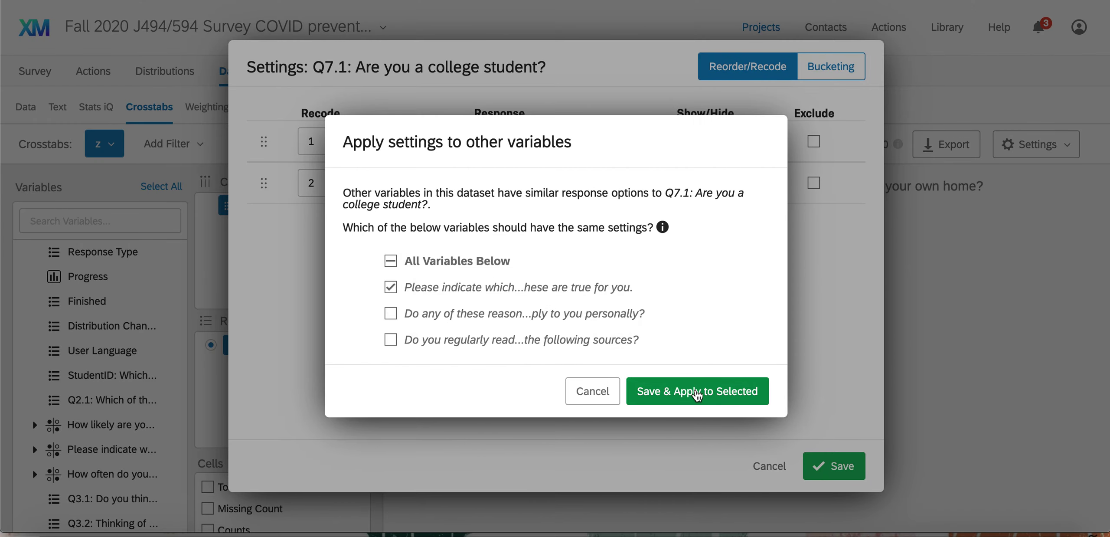
click(701, 394)
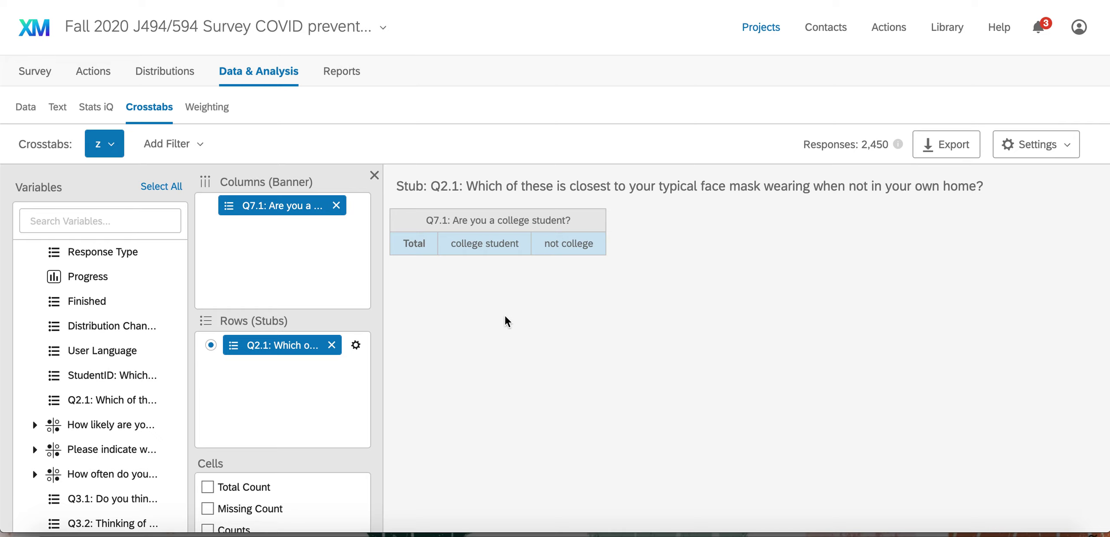
- Recode and order Q2.1's responses: 1 for mask indoors and outdoors, 2 for indoors but not often outside, 3 for mostly no mask
click(355, 345)
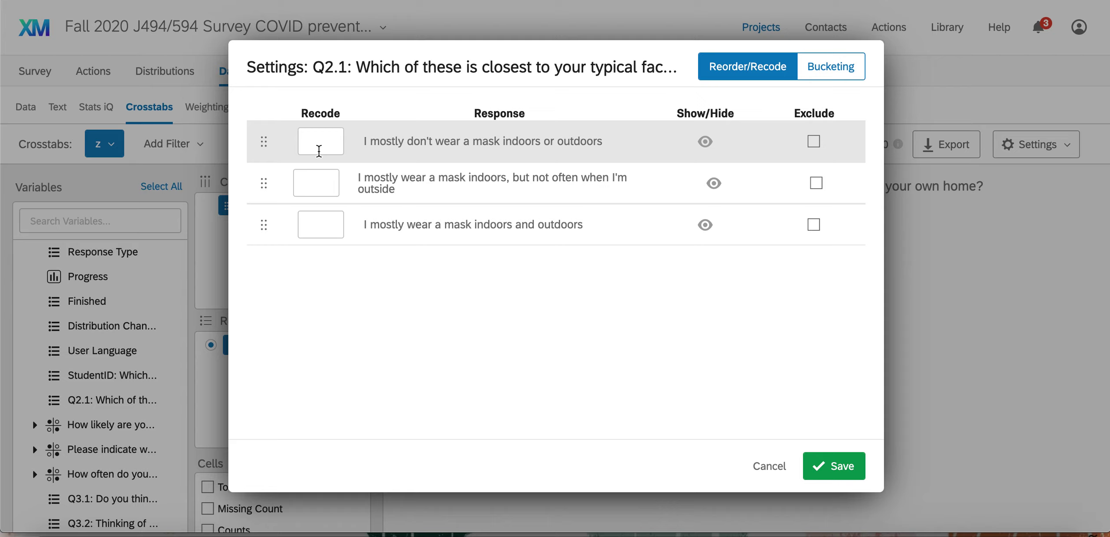
click(323, 230)
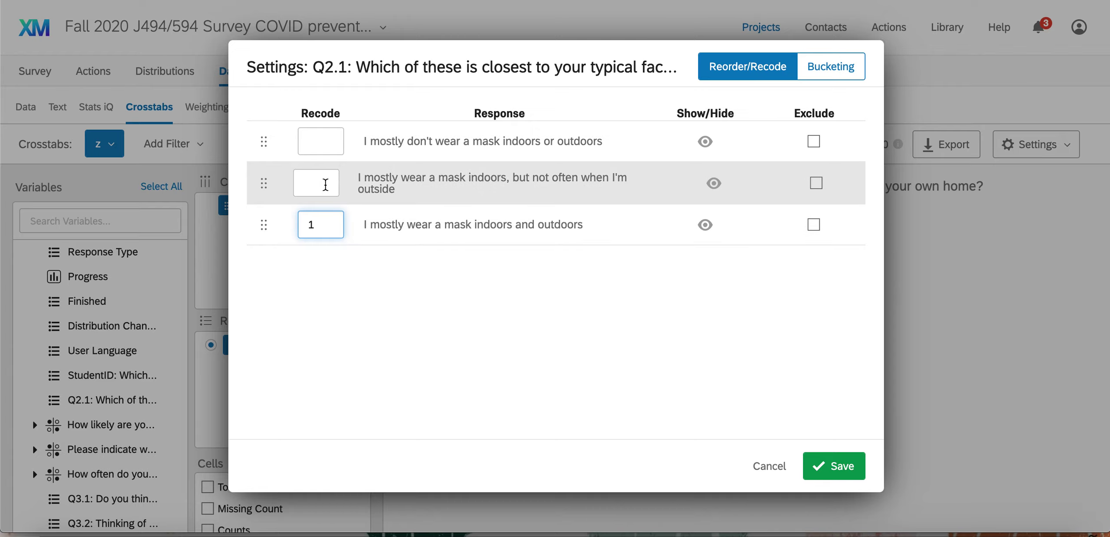
click(325, 185)
click(319, 143)
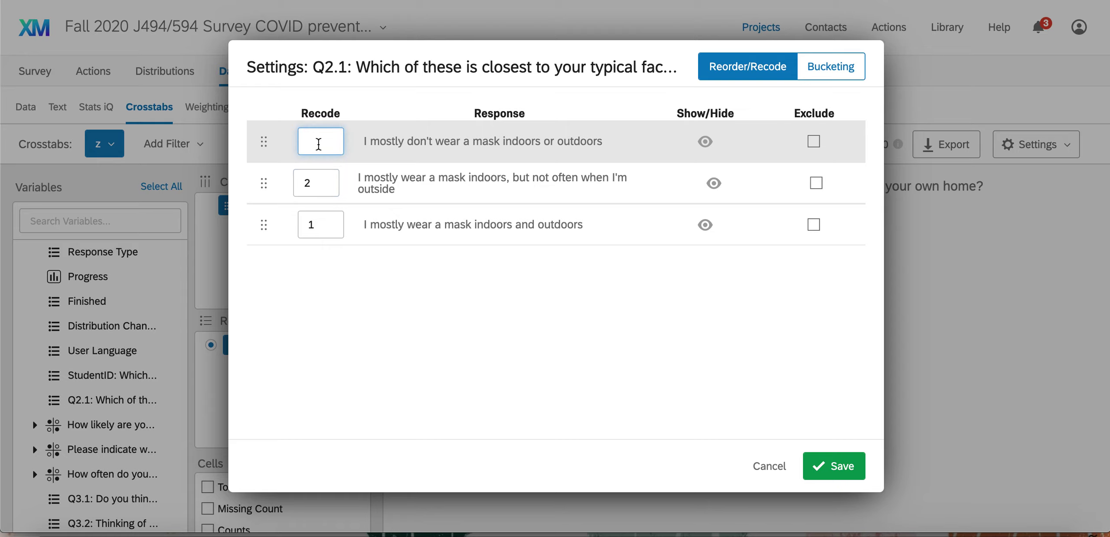
drag(272, 226, 264, 179)
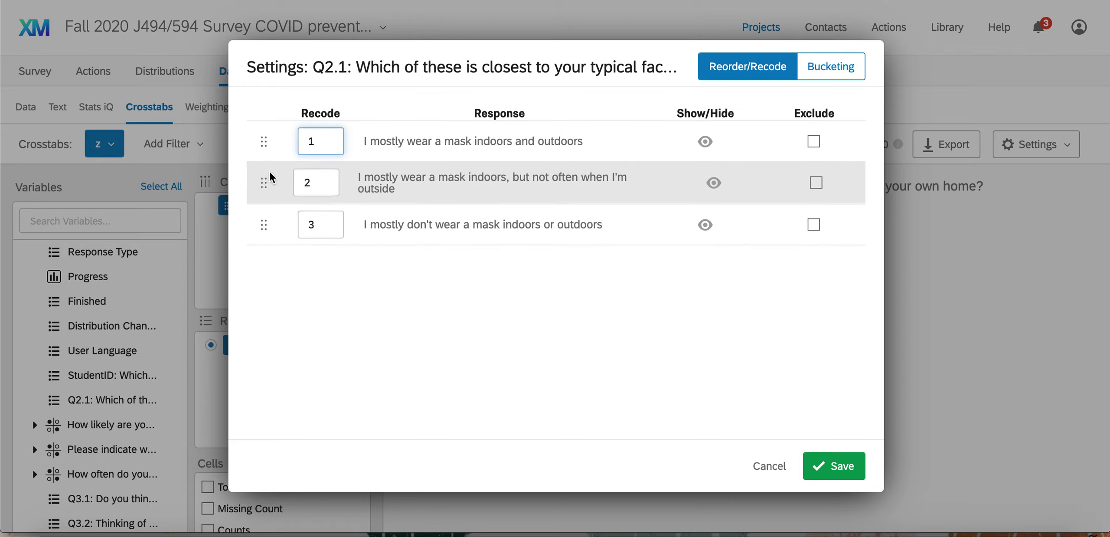
- Bucket Q2.1 so "I mostly wear a mask indoors and outdoors" forms group "target" and the other two responses form "everyone else", and save
click(847, 71)
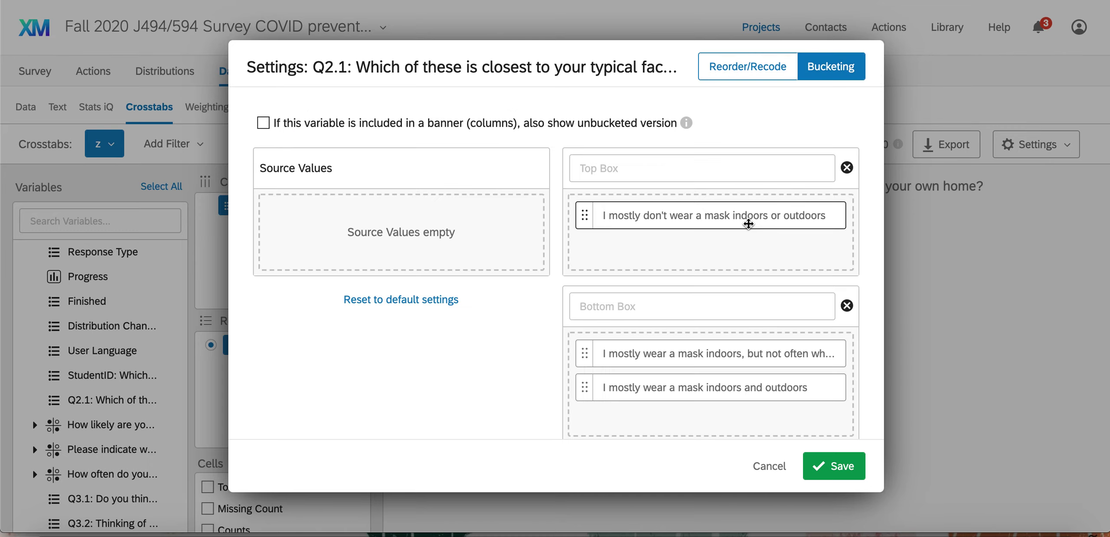
drag(748, 224, 702, 234)
click(682, 168)
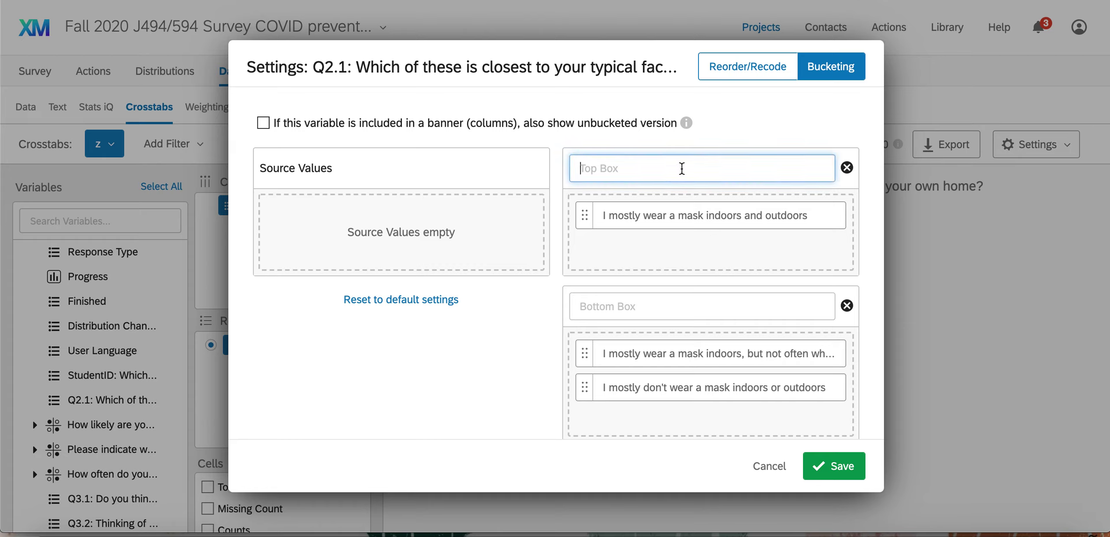
text(target)
click(671, 303)
text(everyone else)
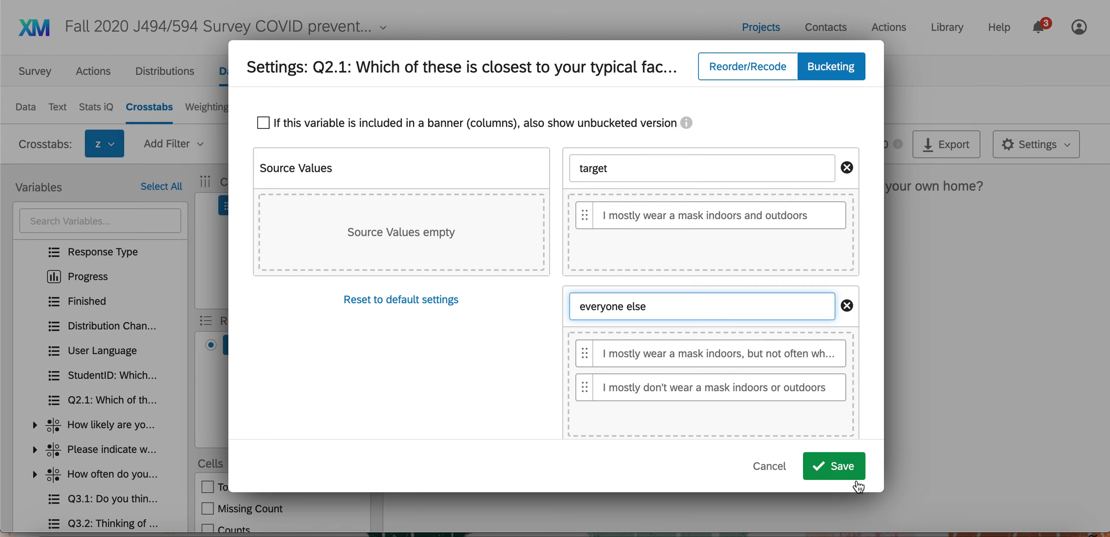
click(843, 466)
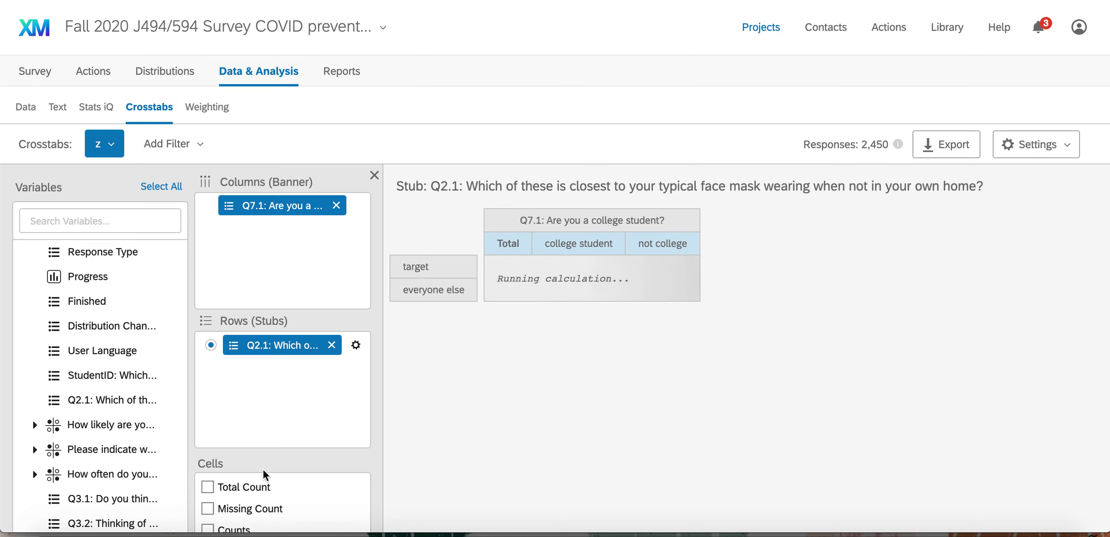
- Add Total Count, Counts and Column Percentages (Answering) to the crosstab's cells
scroll(265, 408, down, 3)
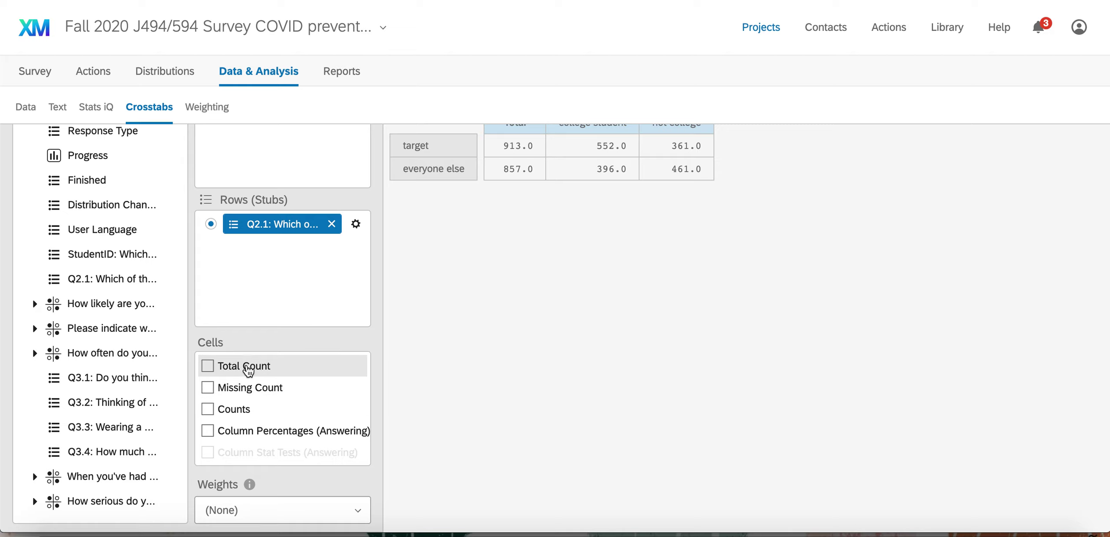
click(248, 369)
click(249, 410)
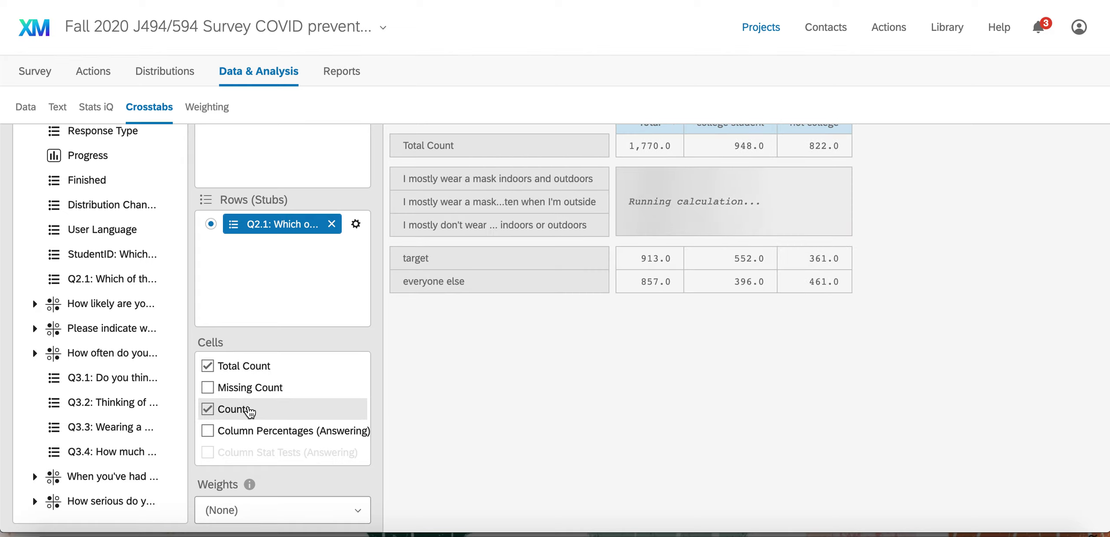
scroll(250, 410, down, 2)
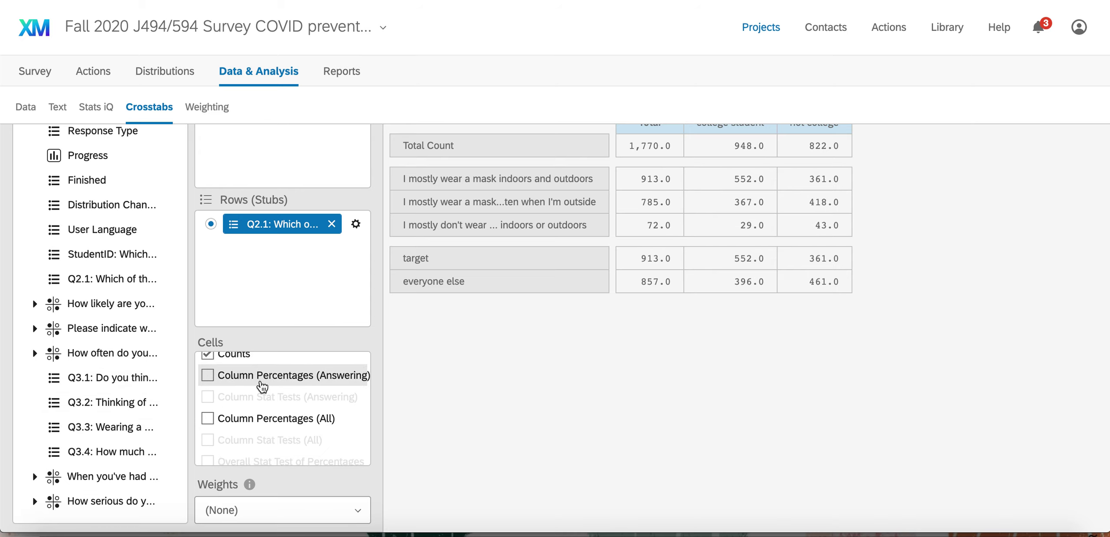
click(262, 385)
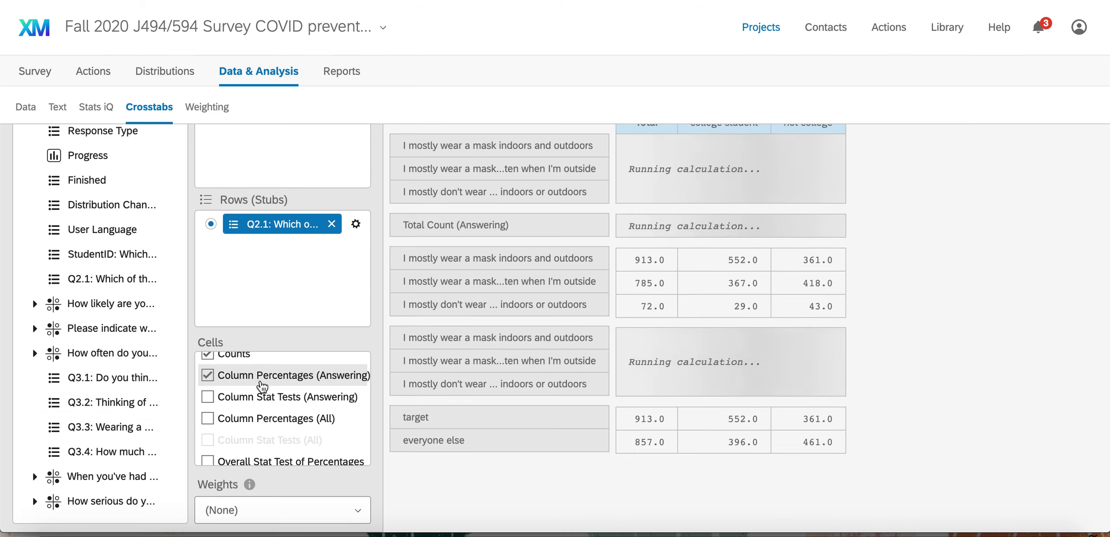
- Add Average, Overall Stat Test of Averages and Standard Deviation to the crosstab's cells, and check the stat test's significance note
scroll(262, 385, down, 6)
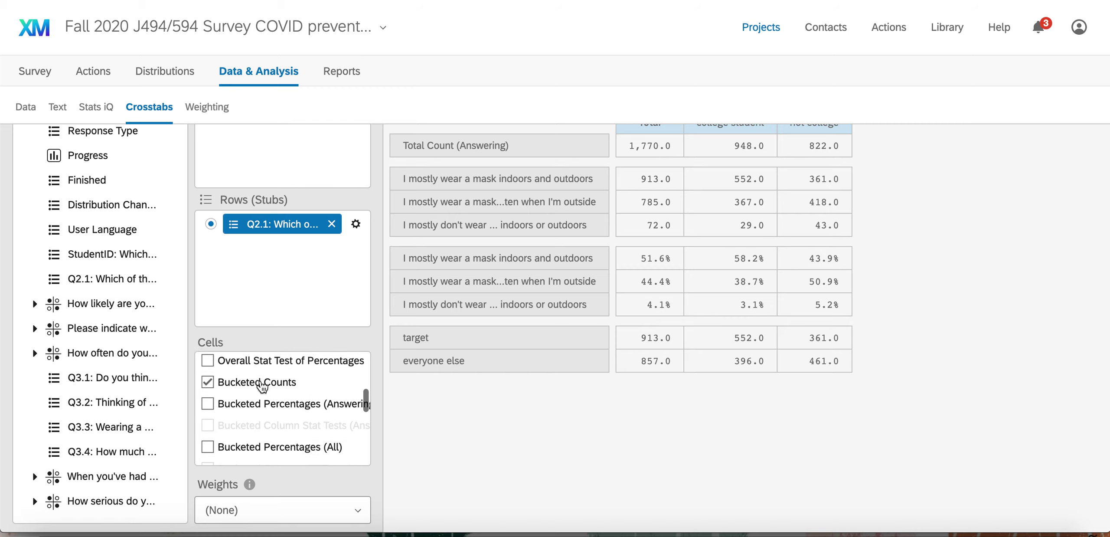
click(245, 431)
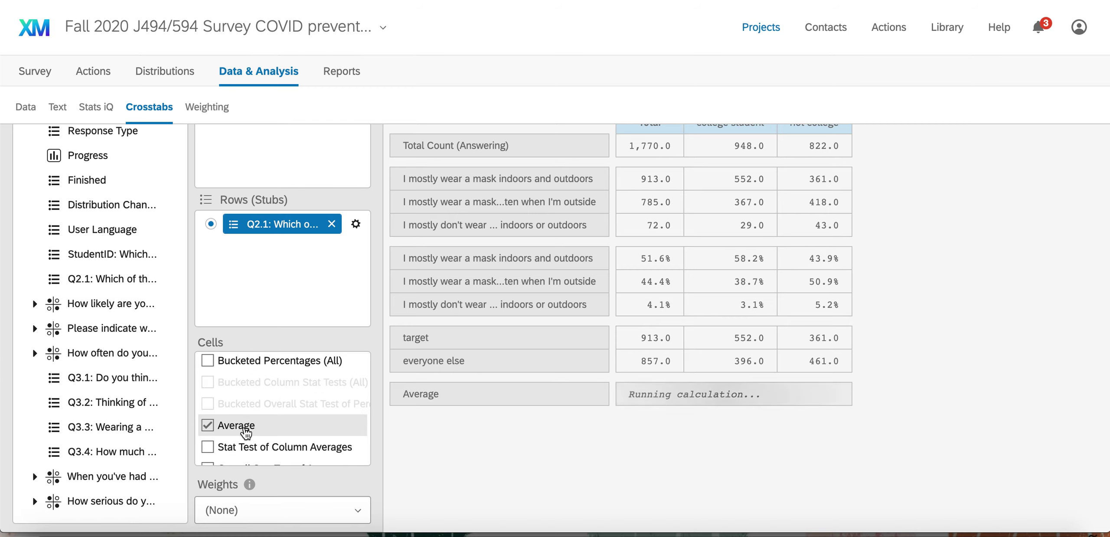
scroll(245, 433, down, 1)
scroll(246, 432, down, 3)
click(251, 418)
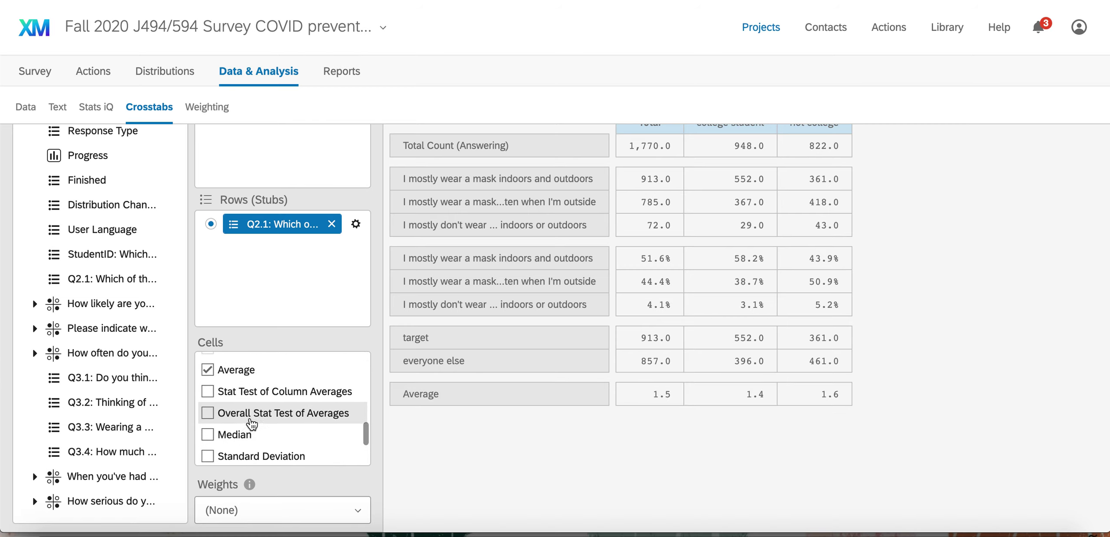
scroll(252, 423, down, 2)
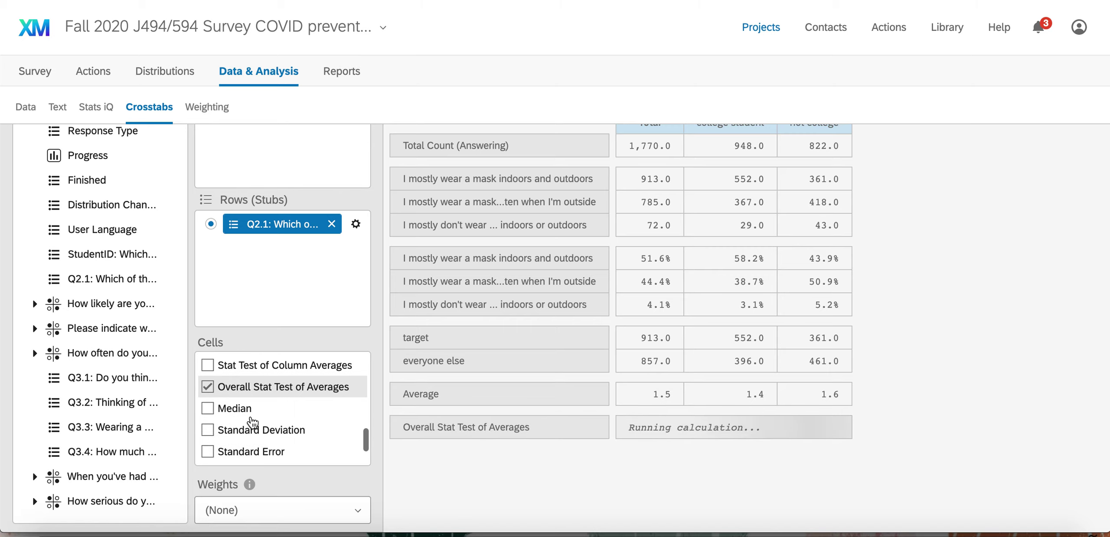
click(252, 431)
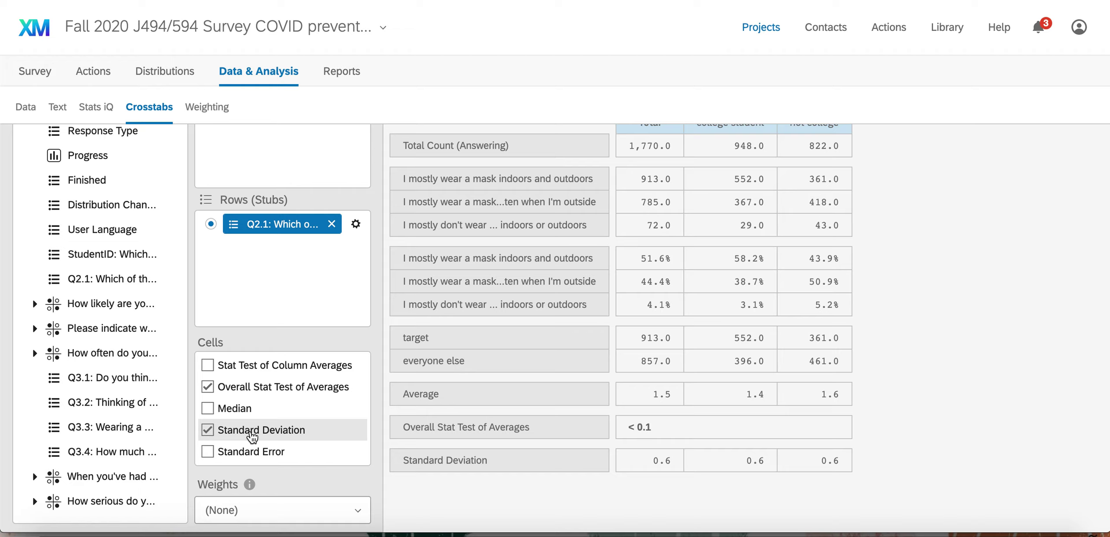
scroll(664, 323, up, 2)
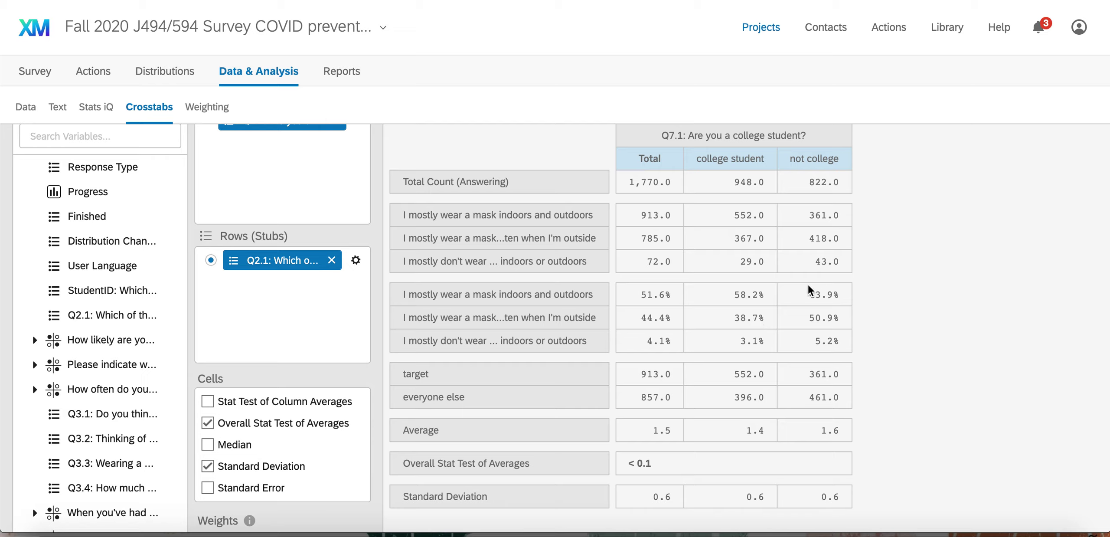
mouse_move(635, 460)
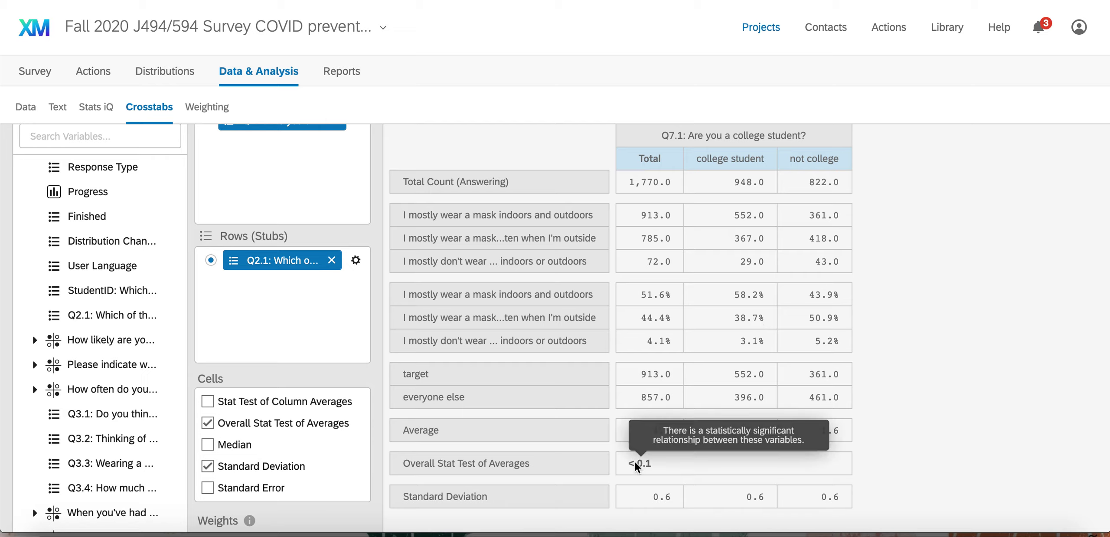